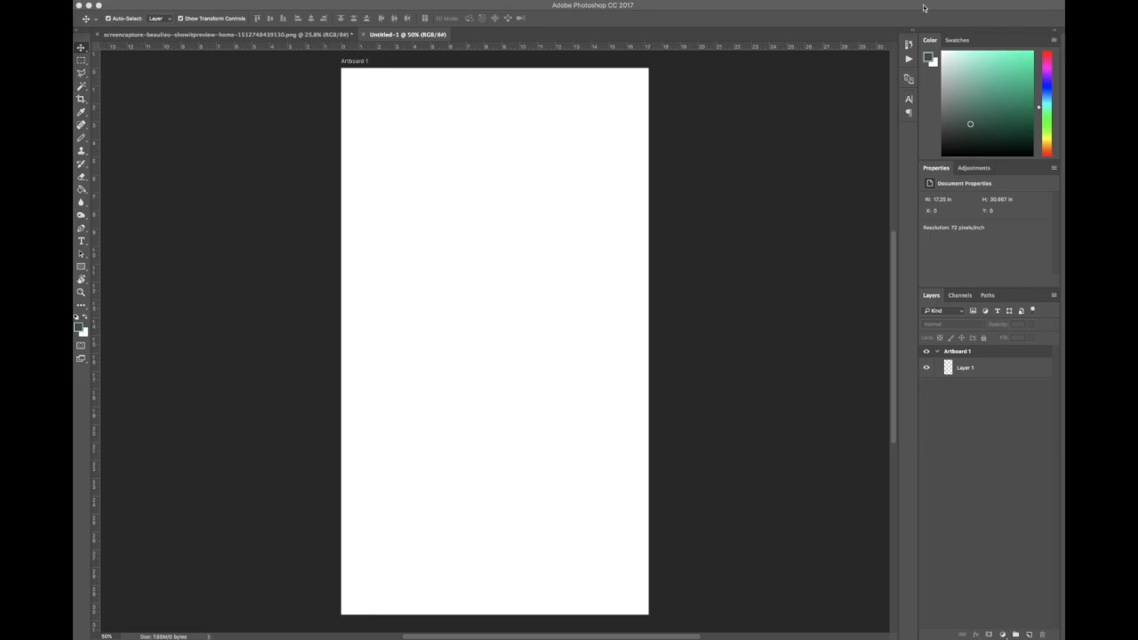
- Look over the blank mobile presets for a new document and leave the dialog without creating one
scroll(524, 266, "down", 2)
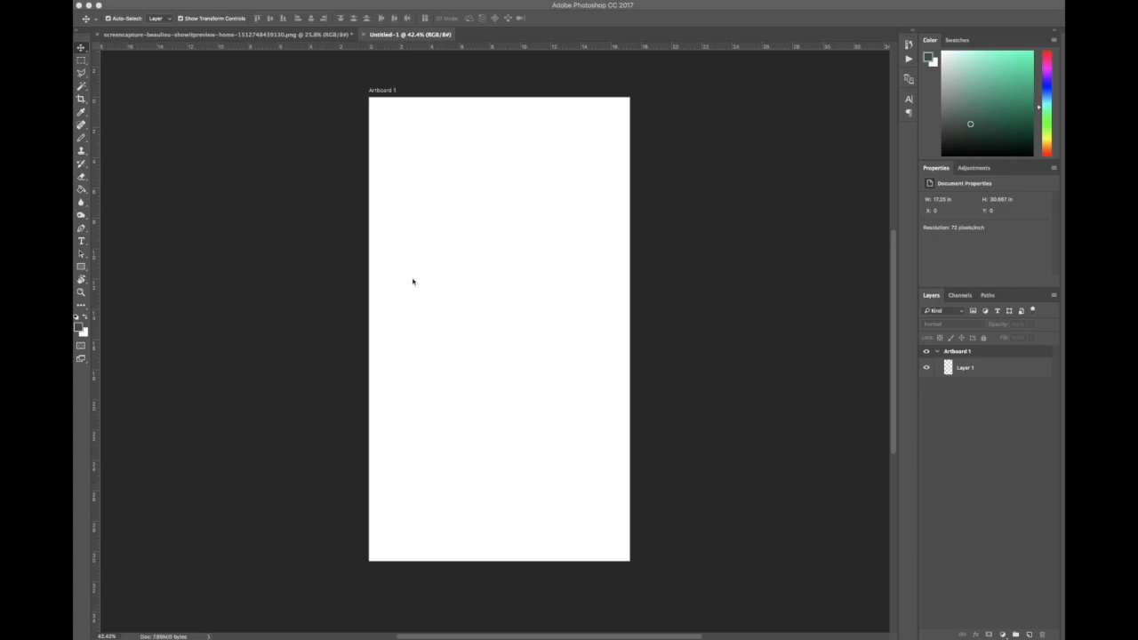
scroll(413, 282, "down", 1)
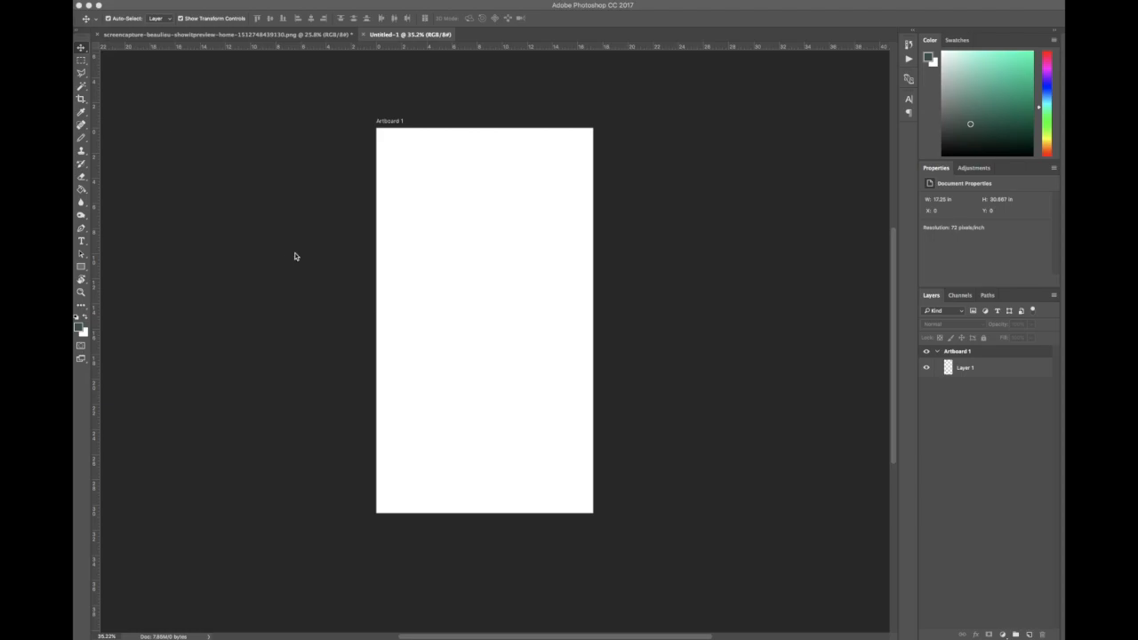
left_click(73, 0)
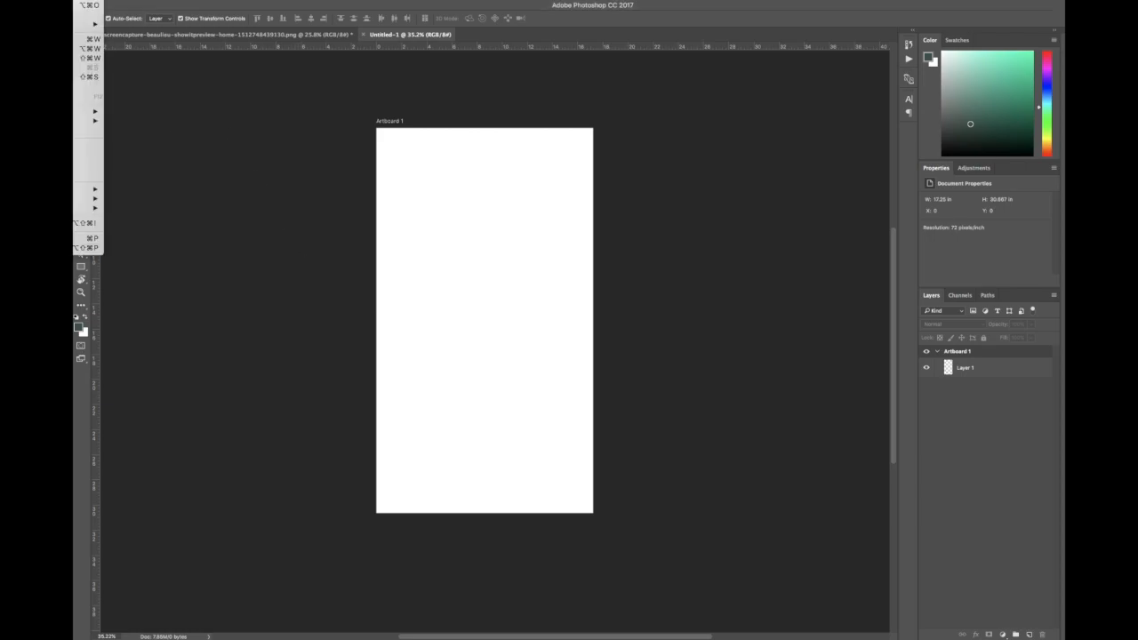
left_click(606, 240)
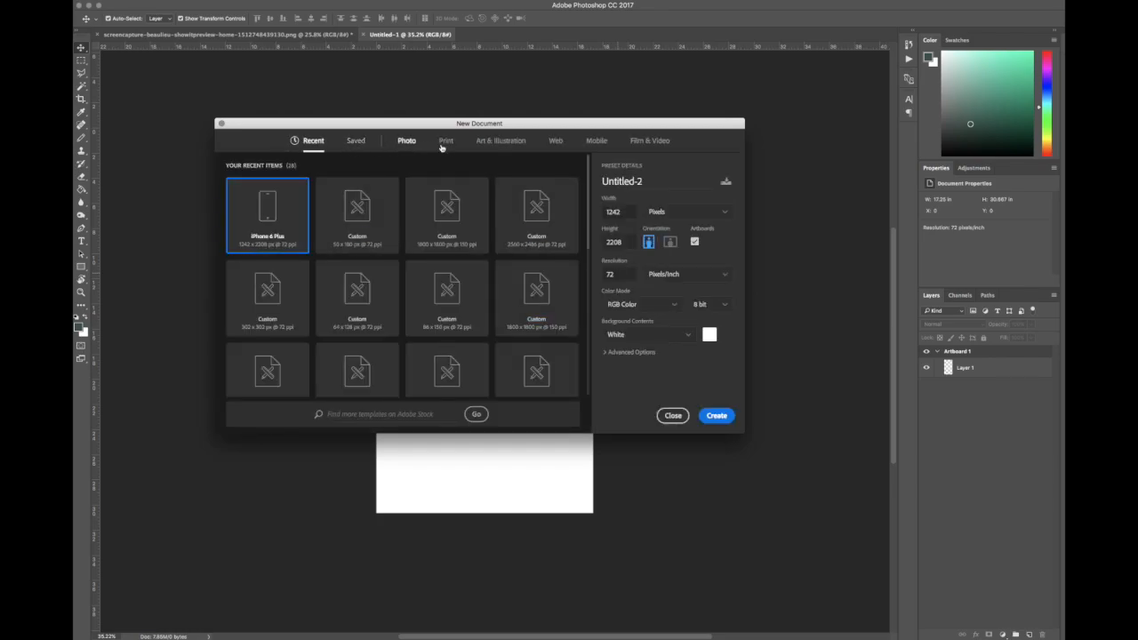
left_click(593, 145)
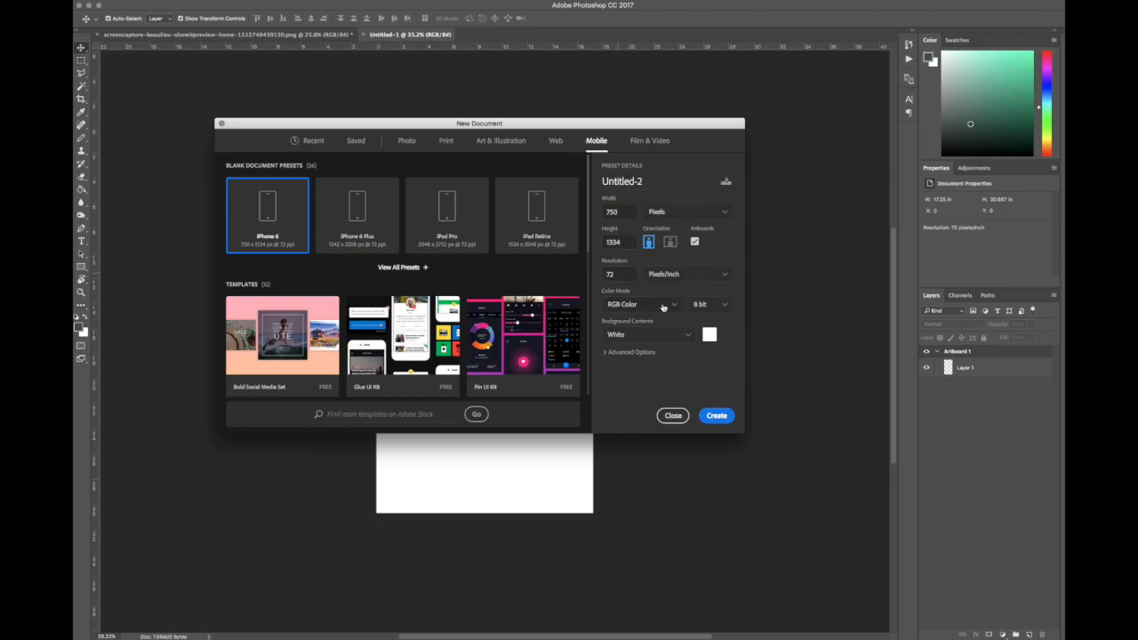
left_click(719, 417)
- Switch to the website screenshot document and look over the full page from header to footer
left_click(318, 35)
scroll(657, 345, "up", 2)
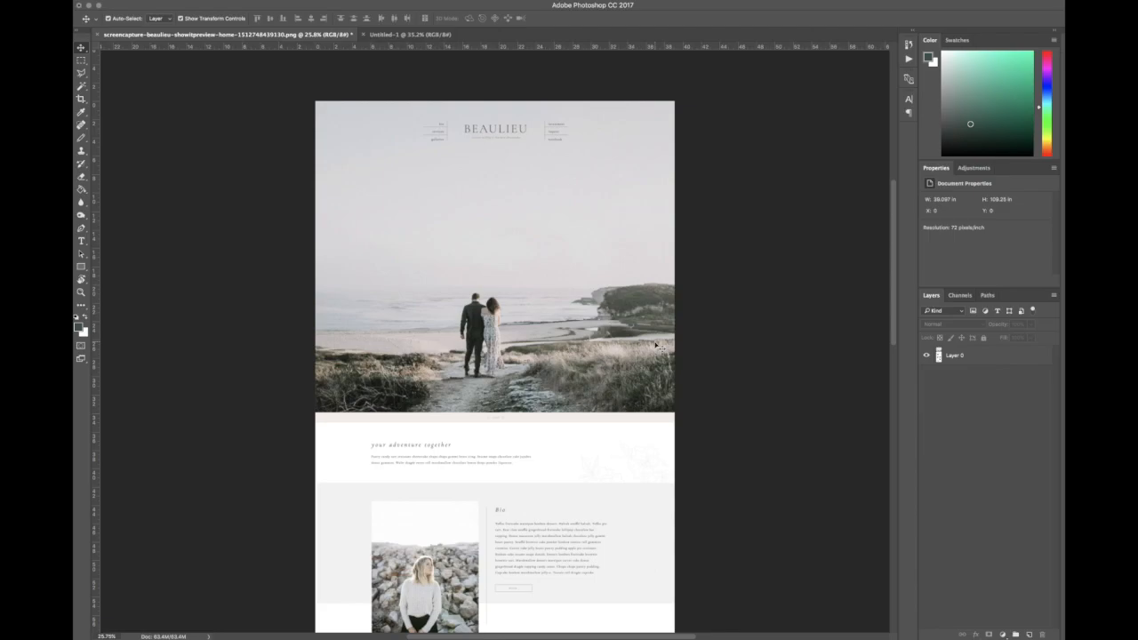
scroll(657, 345, "down", 10)
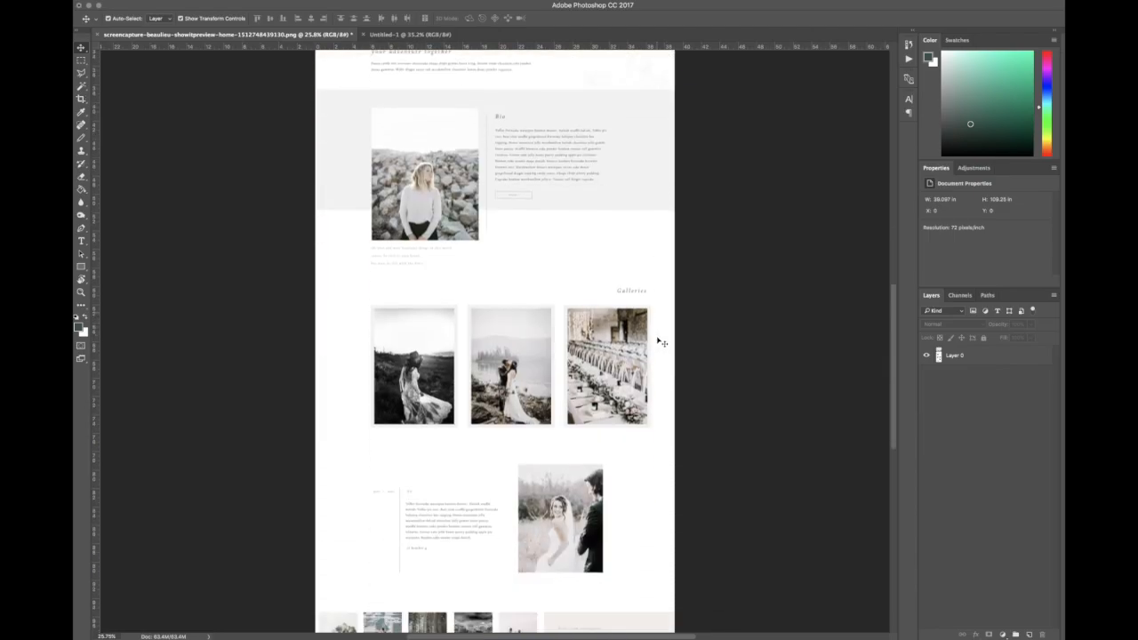
scroll(659, 342, "down", 5)
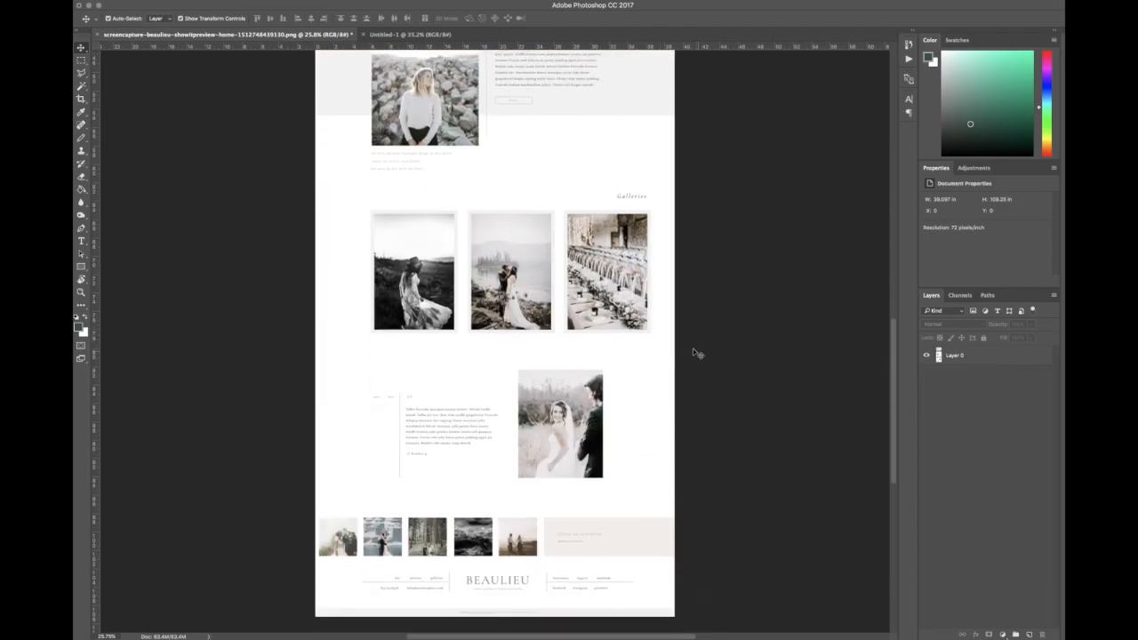
scroll(636, 354, "down", 3)
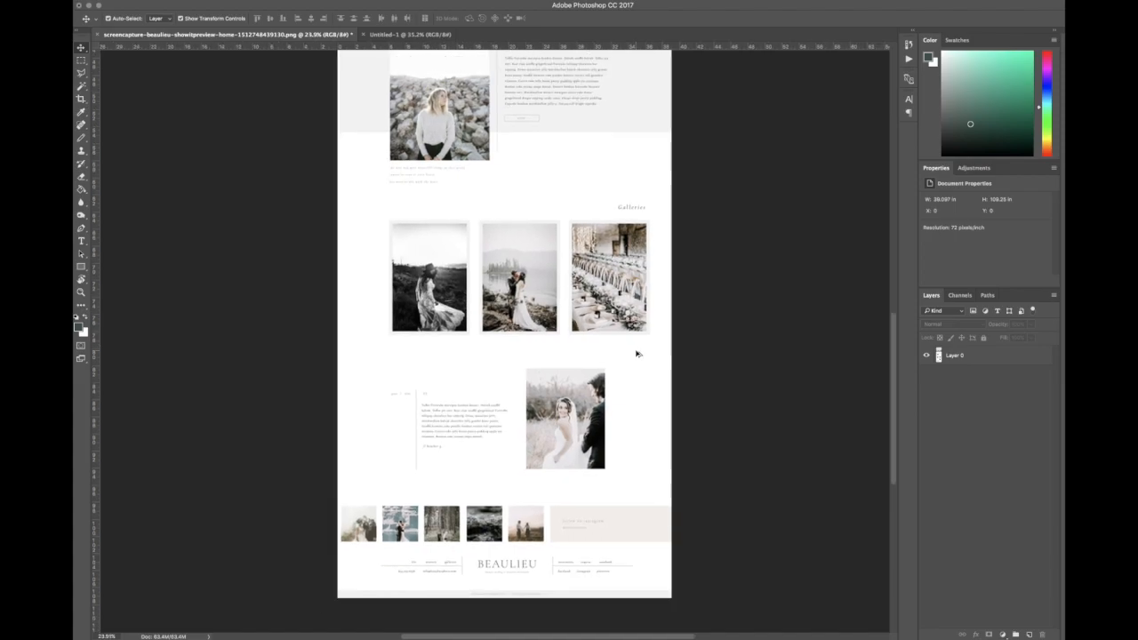
scroll(637, 354, "down", 1)
scroll(668, 377, "up", 10)
scroll(673, 380, "up", 10)
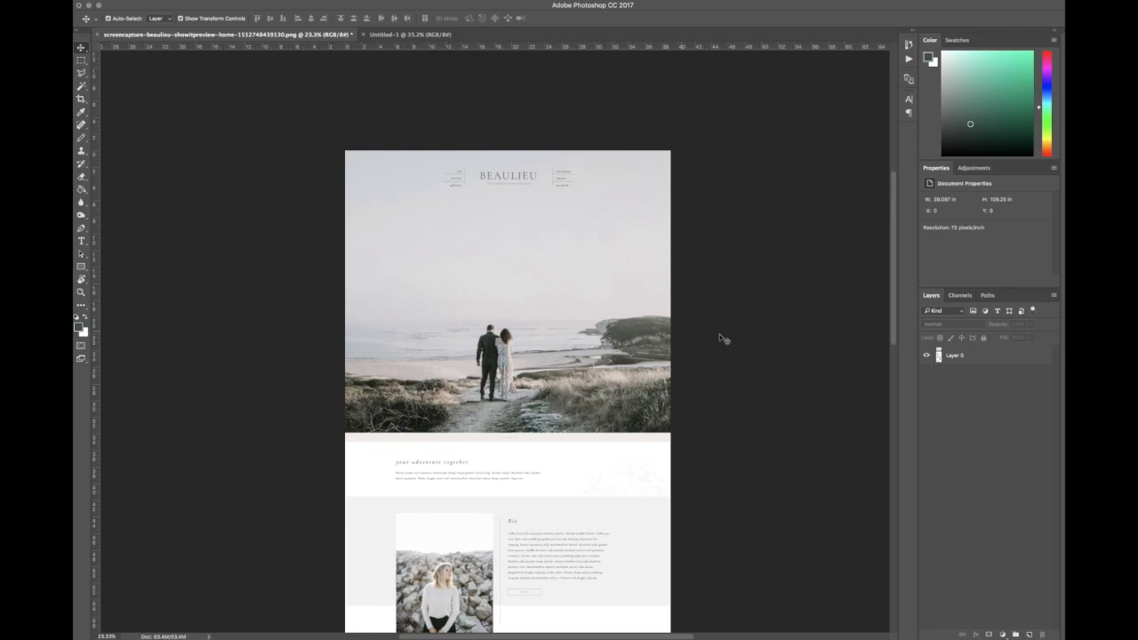
- Cut the entire website image from Layer 0 and paste it onto the artboard in Untitled-1
key("super+a")
left_click(963, 355)
key("Delete")
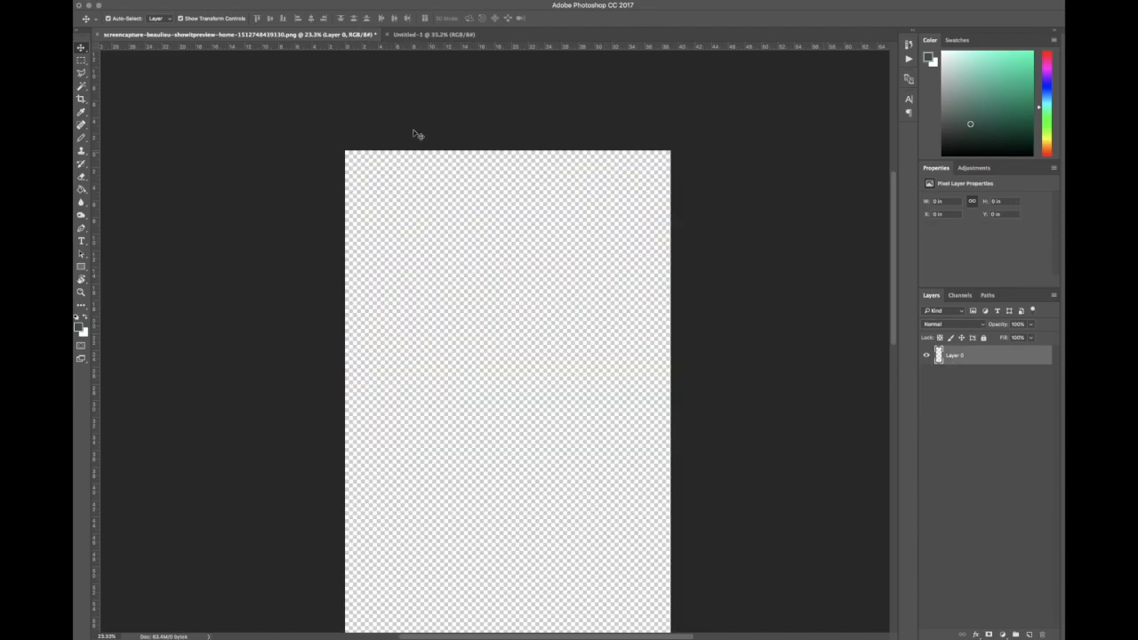
left_click(426, 34)
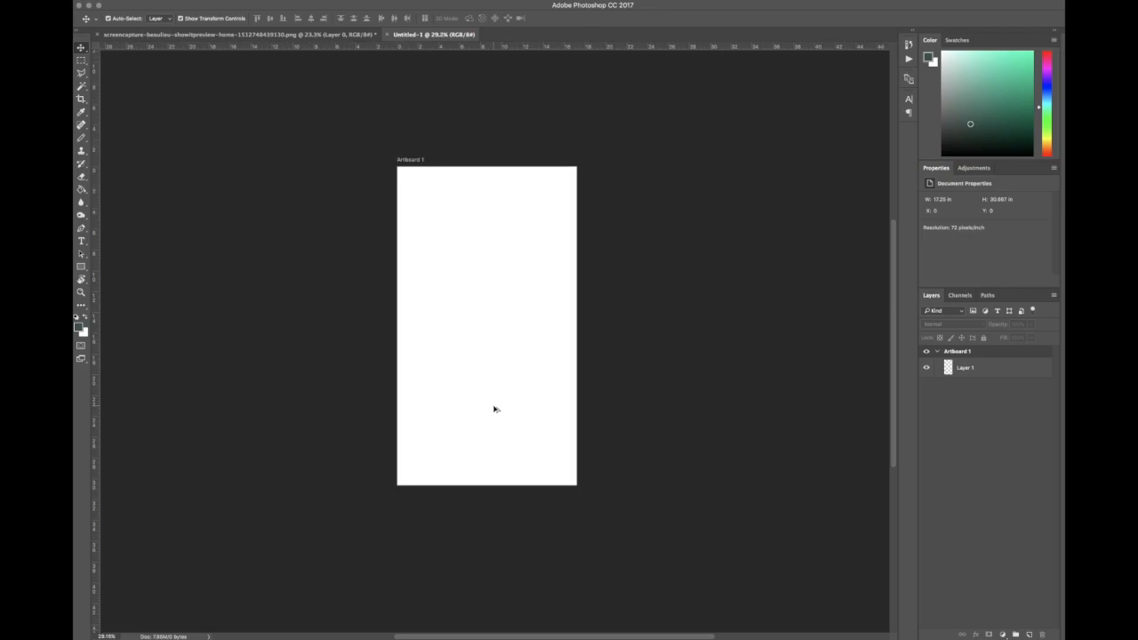
key("super+v")
- Scale the pasted page image proportionally to about 44.62% so its width matches the artboard, keeping its upper edge aligned
scroll(552, 364, "down", 3)
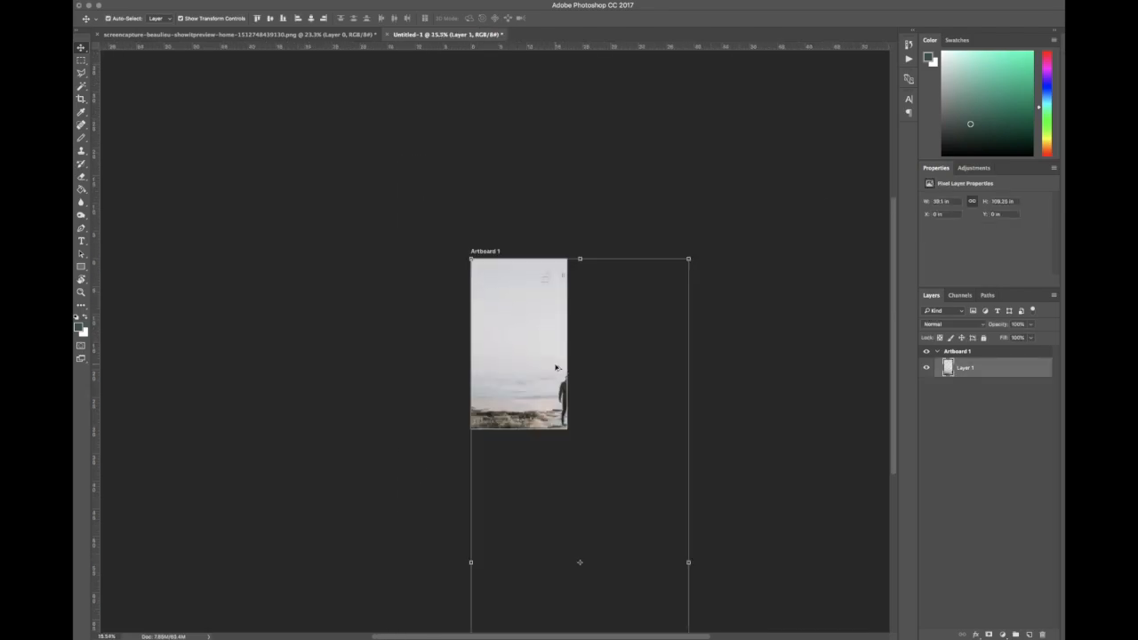
scroll(579, 397, "down", 5)
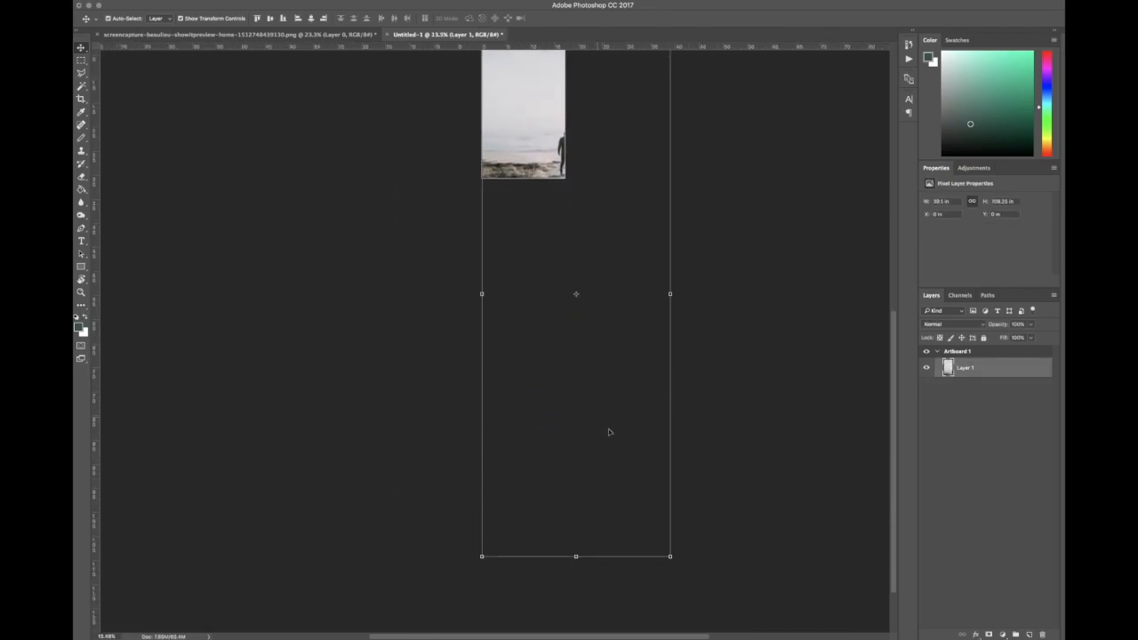
left_click_drag(669, 556, 548, 269)
scroll(649, 293, "up", 3)
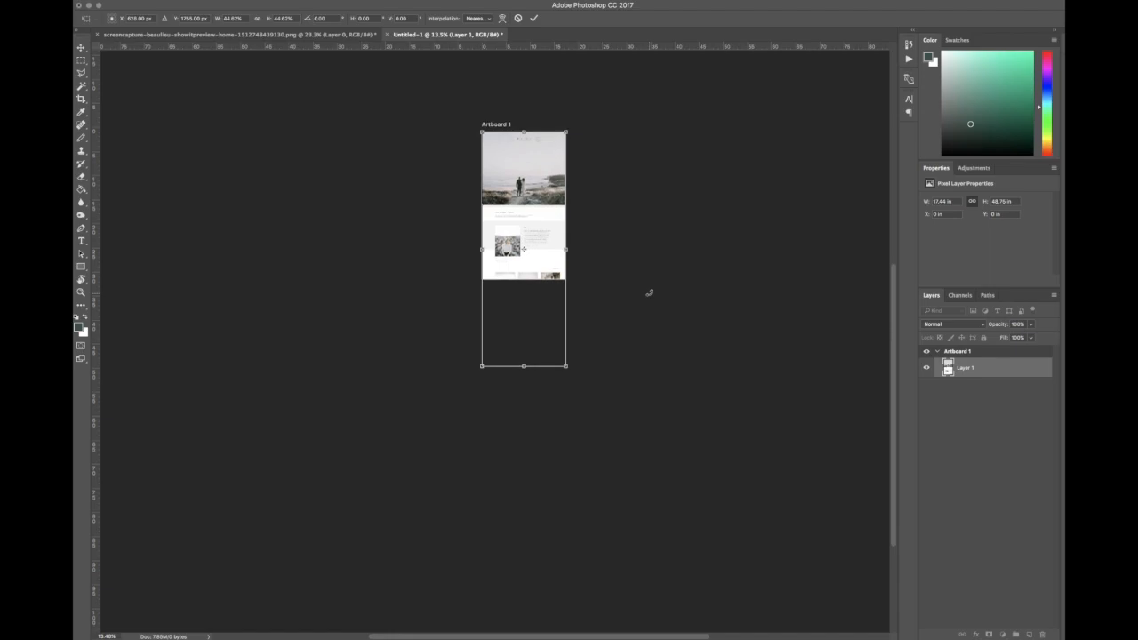
scroll(649, 293, "up", 2)
scroll(534, 267, "left", 1)
scroll(559, 269, "up", 2)
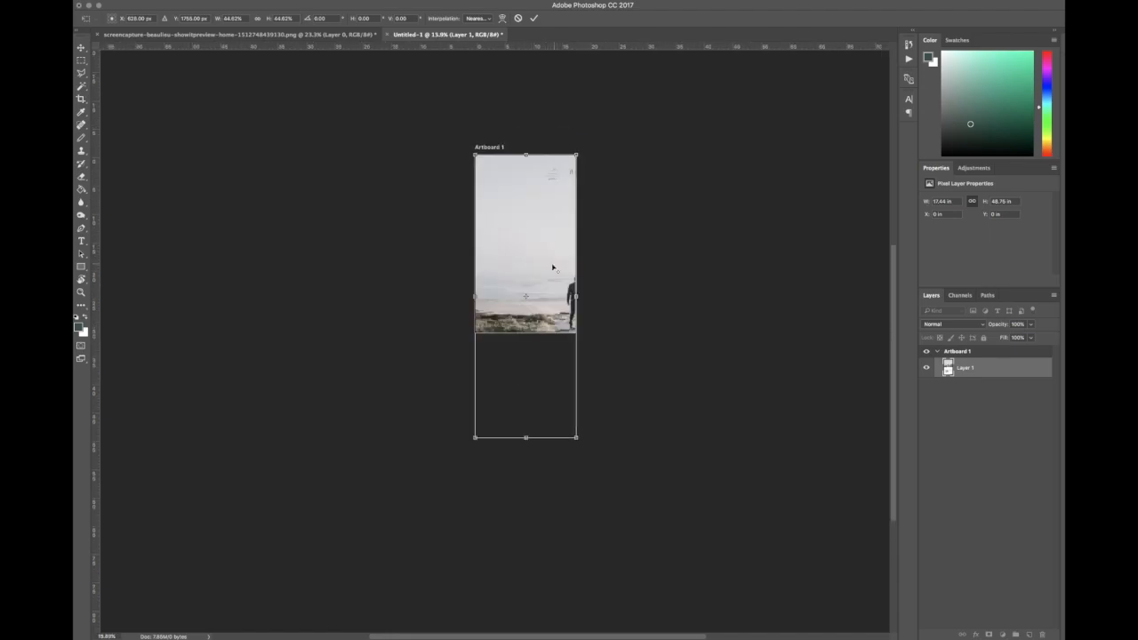
scroll(552, 267, "up", 3)
scroll(566, 352, "up", 1)
scroll(567, 353, "up", 1)
key("Return")
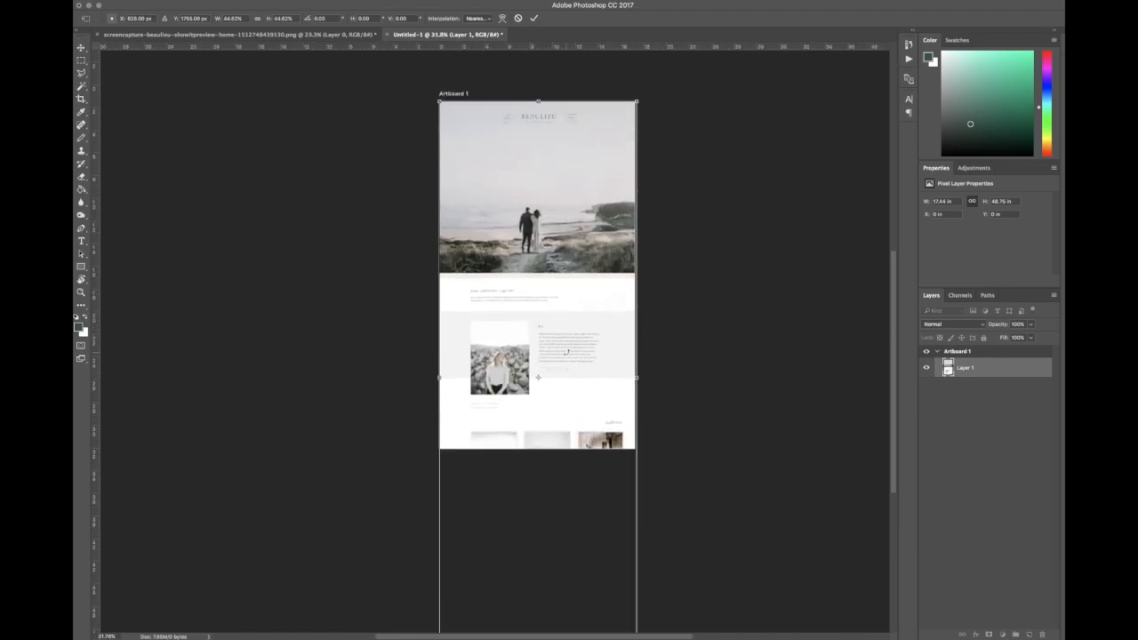
left_click(267, 317)
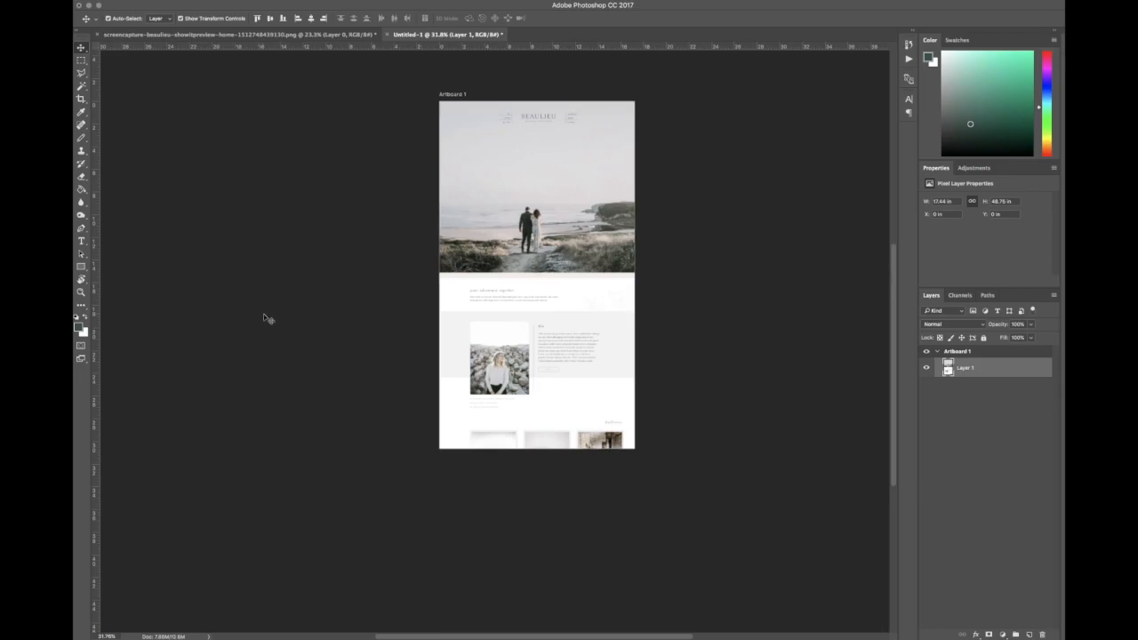
- Shift the page image about 0.19 in to the left on the artboard and deselect it
scroll(621, 389, "up", 2)
left_click_drag(620, 389, 616, 389)
left_click(858, 413)
- Check how the scaled page image fits the artboard from the header down to the galleries section
scroll(858, 412, "up", 10)
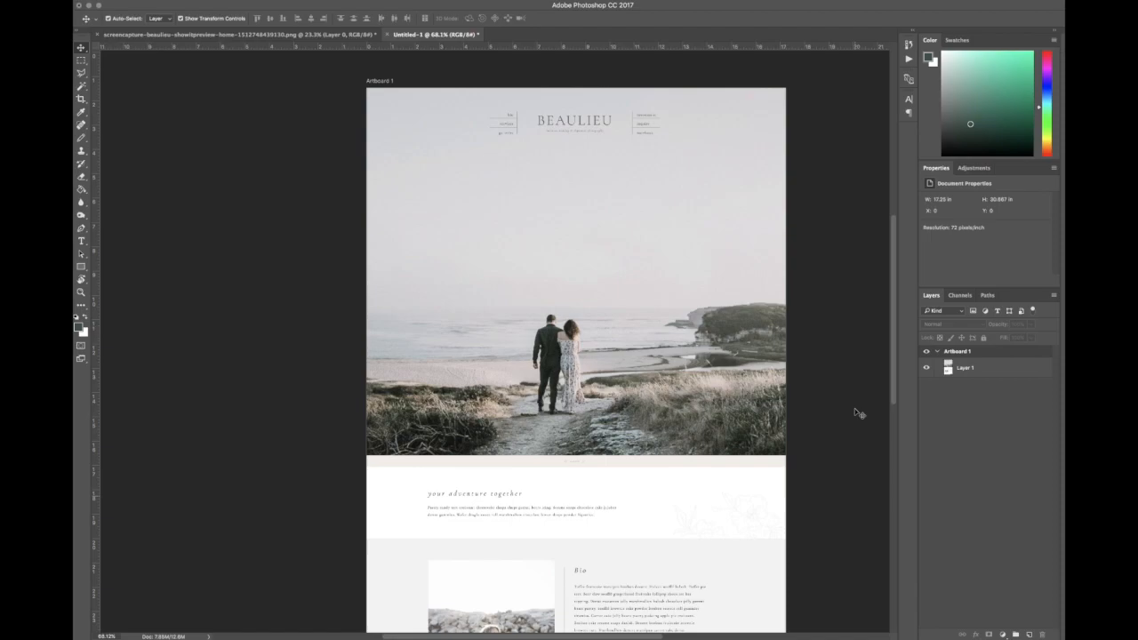
scroll(856, 410, "down", 7)
scroll(858, 408, "down", 3)
scroll(854, 408, "down", 2)
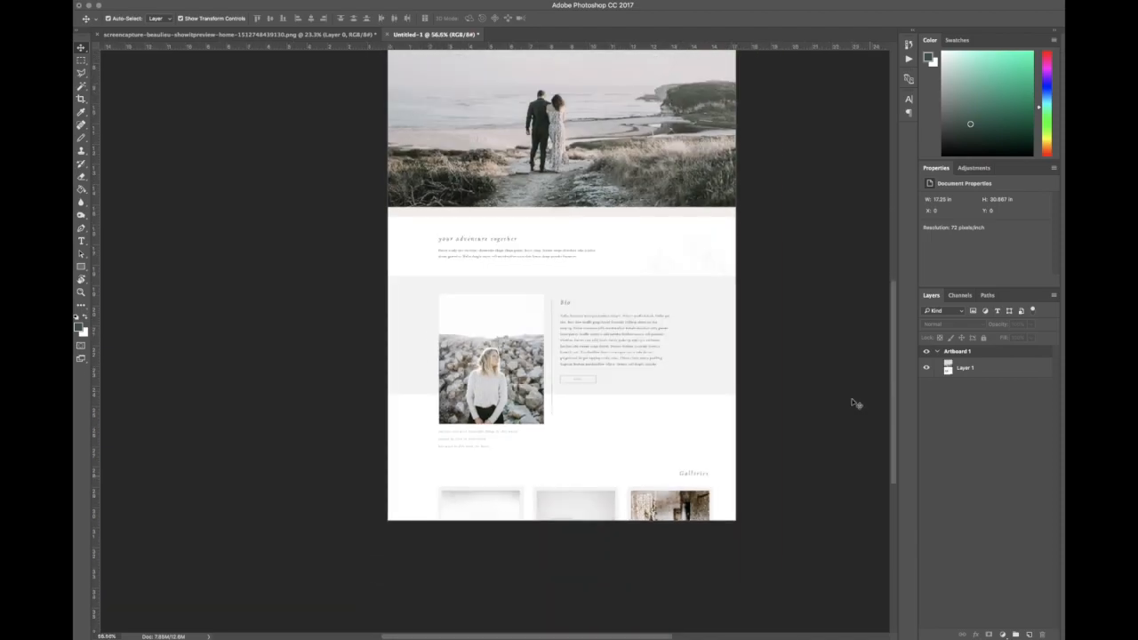
scroll(842, 408, "up", 3)
scroll(842, 407, "down", 2)
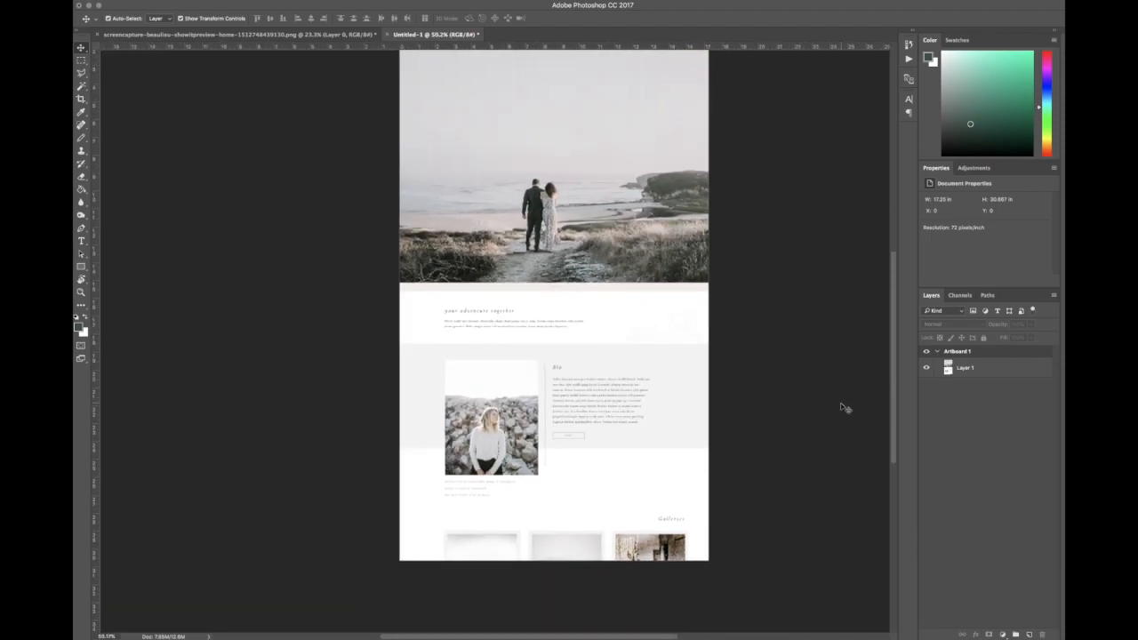
scroll(842, 407, "up", 3)
scroll(841, 406, "down", 1)
- Show the Timeline for the page image's layer and create a frame animation
left_click(1024, 373)
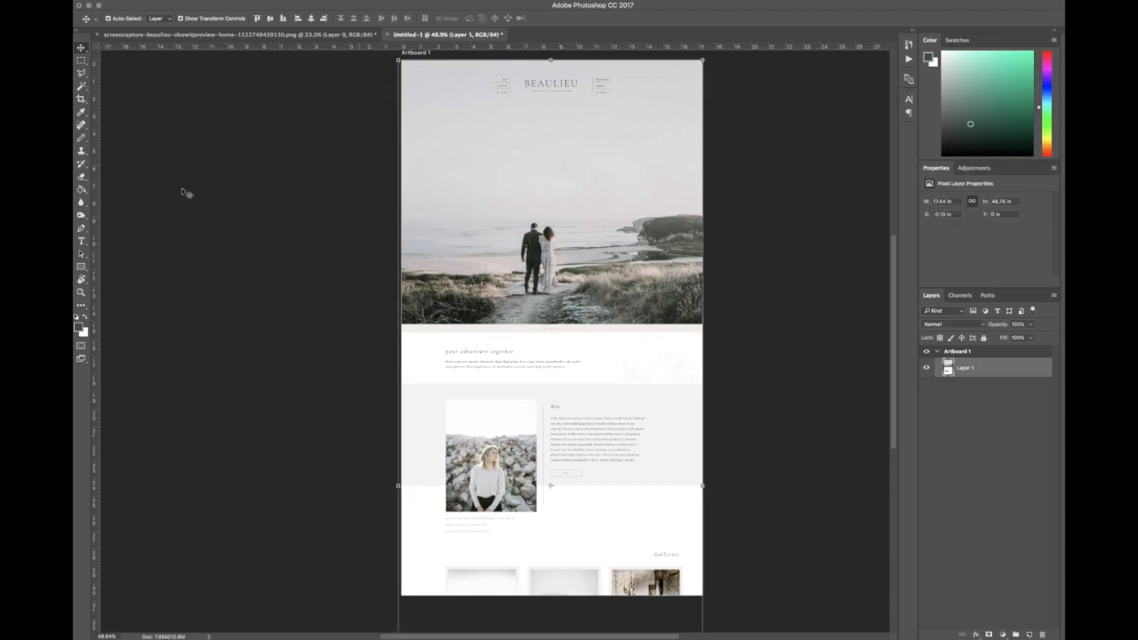
left_click(209, 0)
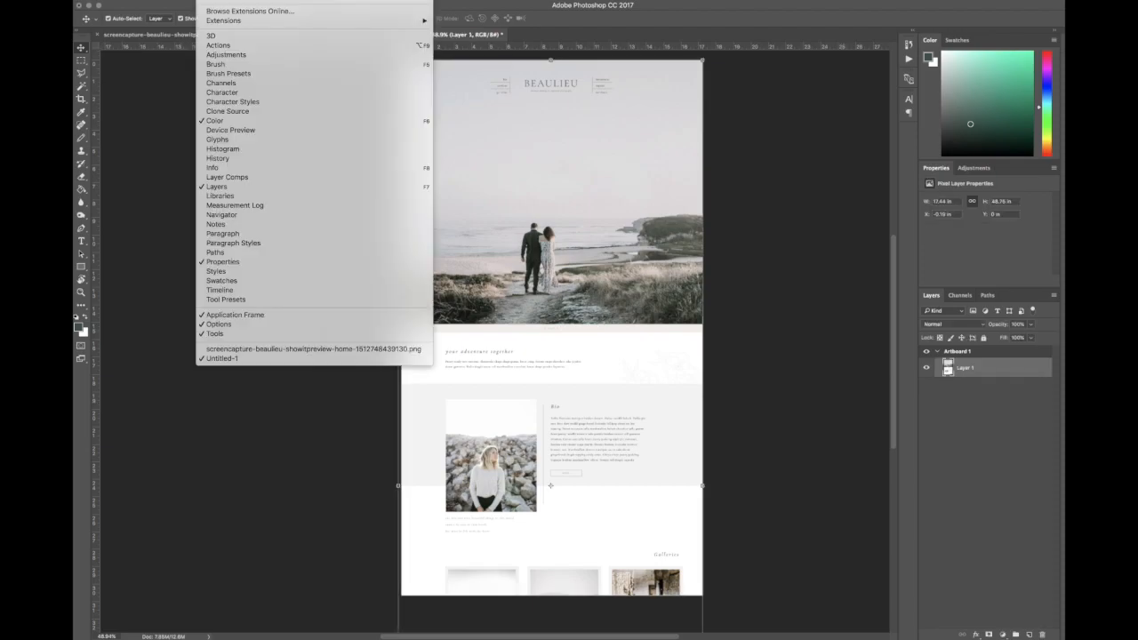
left_click(233, 290)
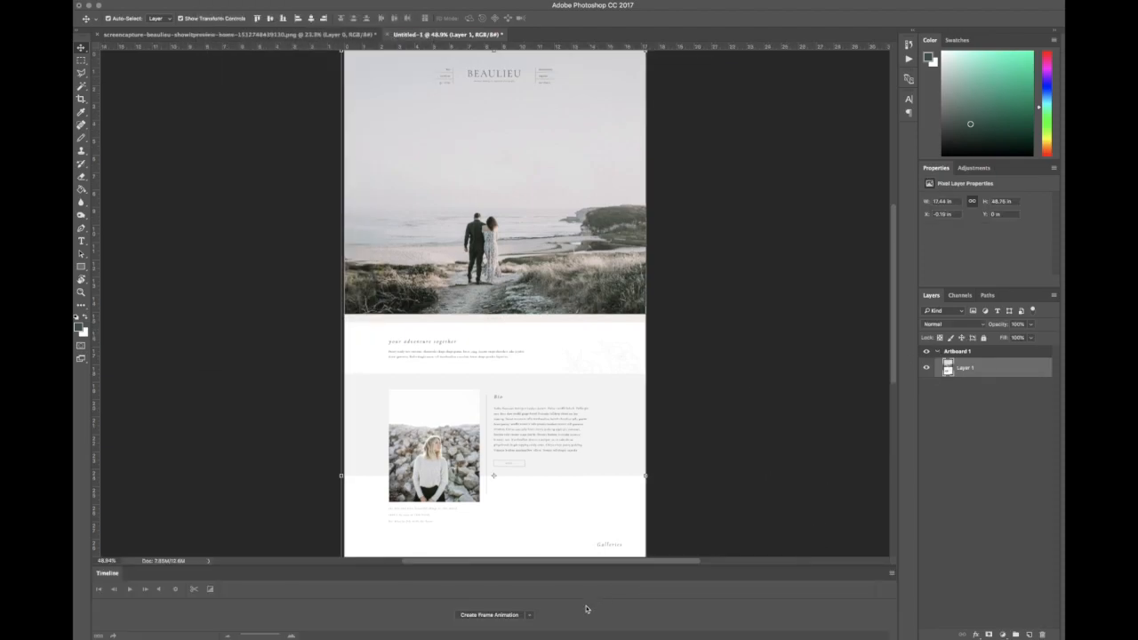
left_click(489, 615)
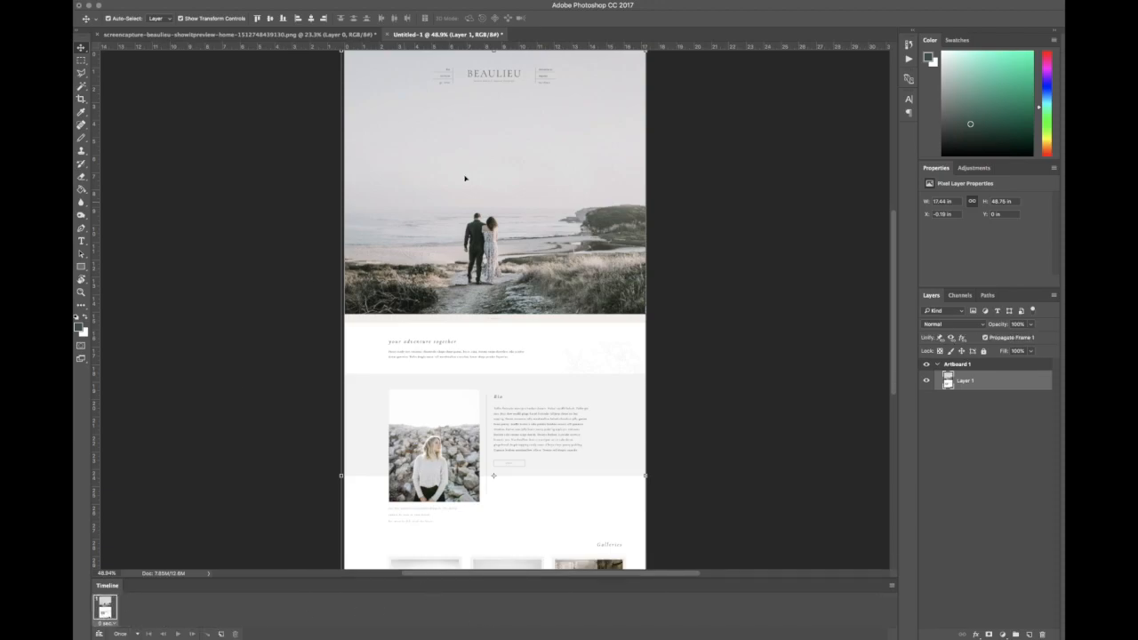
- Duplicate the first animation frame to add a second frame
left_click(757, 255)
scroll(757, 255, "up", 2)
scroll(758, 255, "down", 1)
scroll(757, 256, "down", 2)
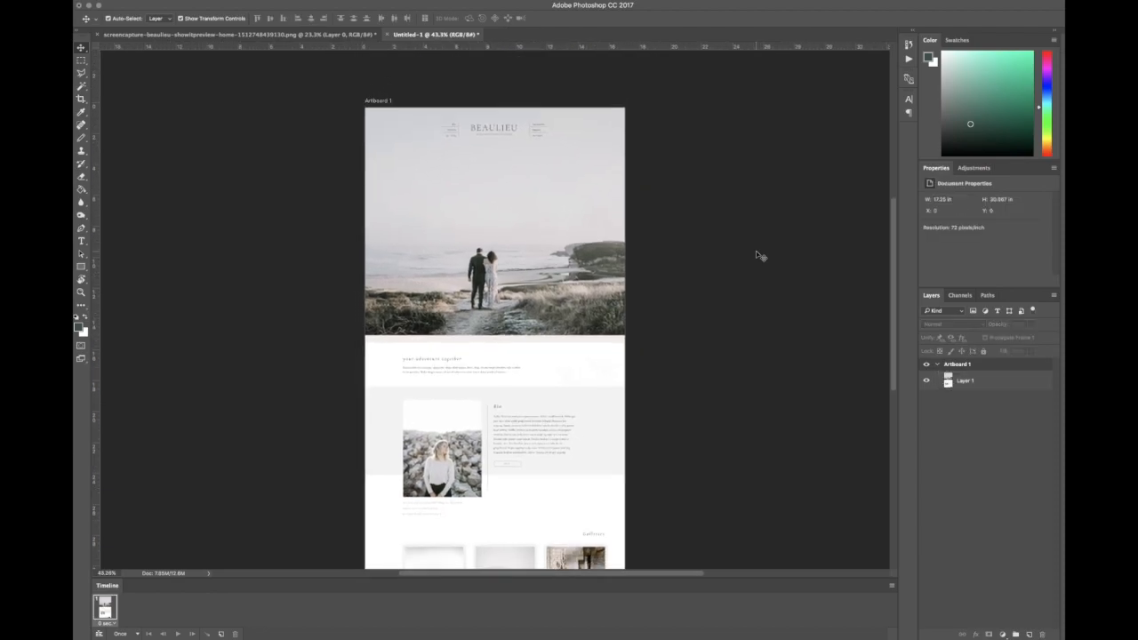
scroll(758, 258, "down", 1)
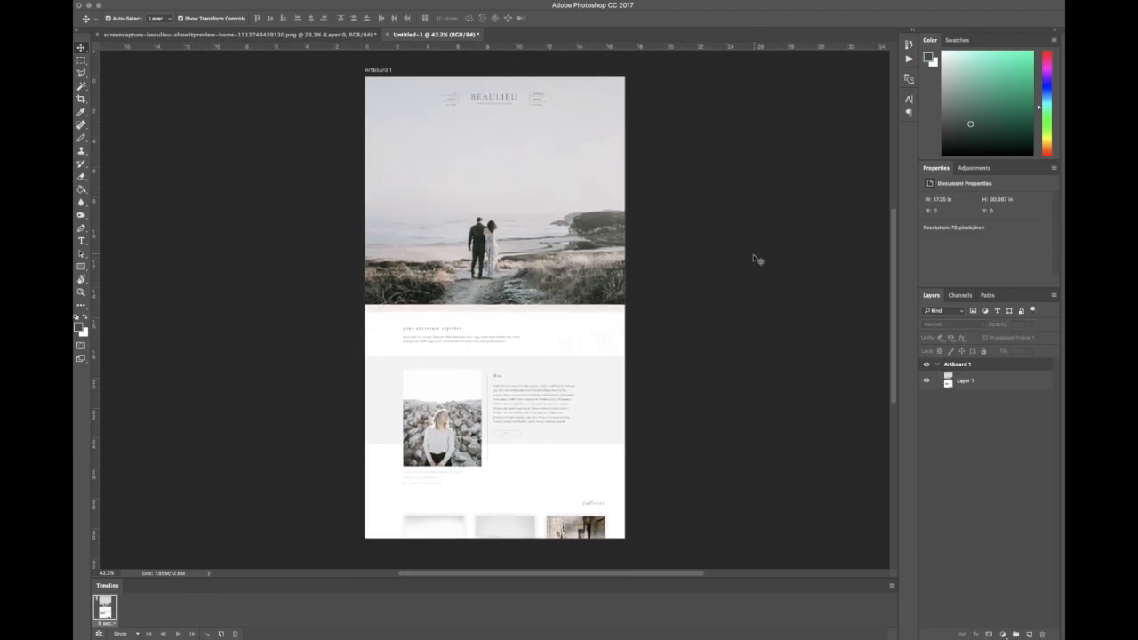
left_click(221, 634)
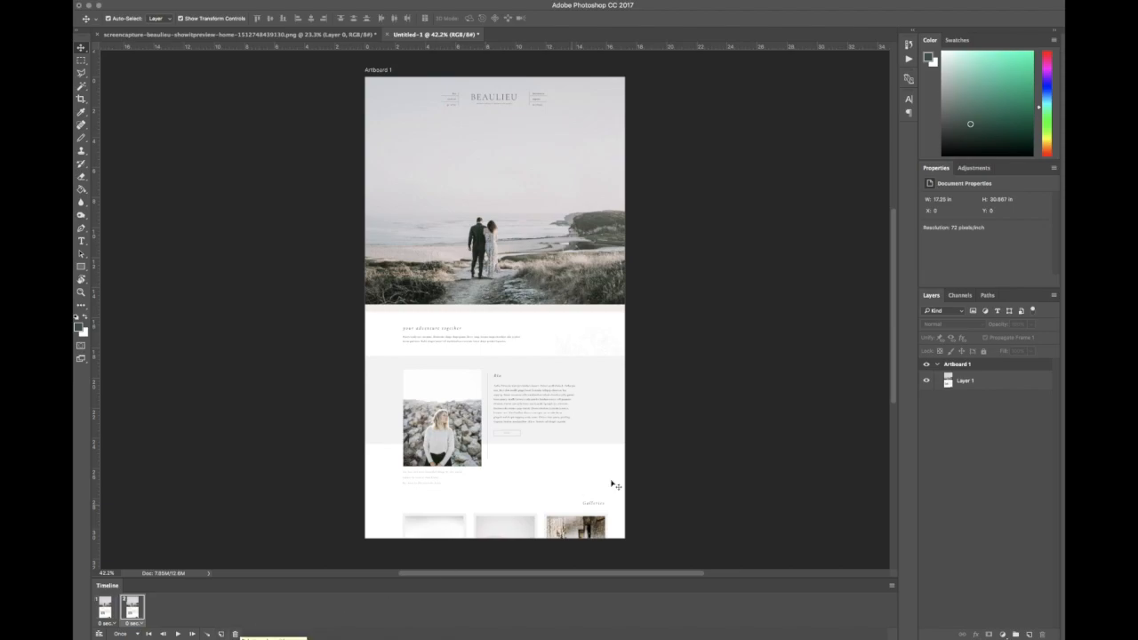
- Move the page image on frame 2 straight up about 18.08 in, aligning its footer with the artboard's lower edge
left_click(521, 442)
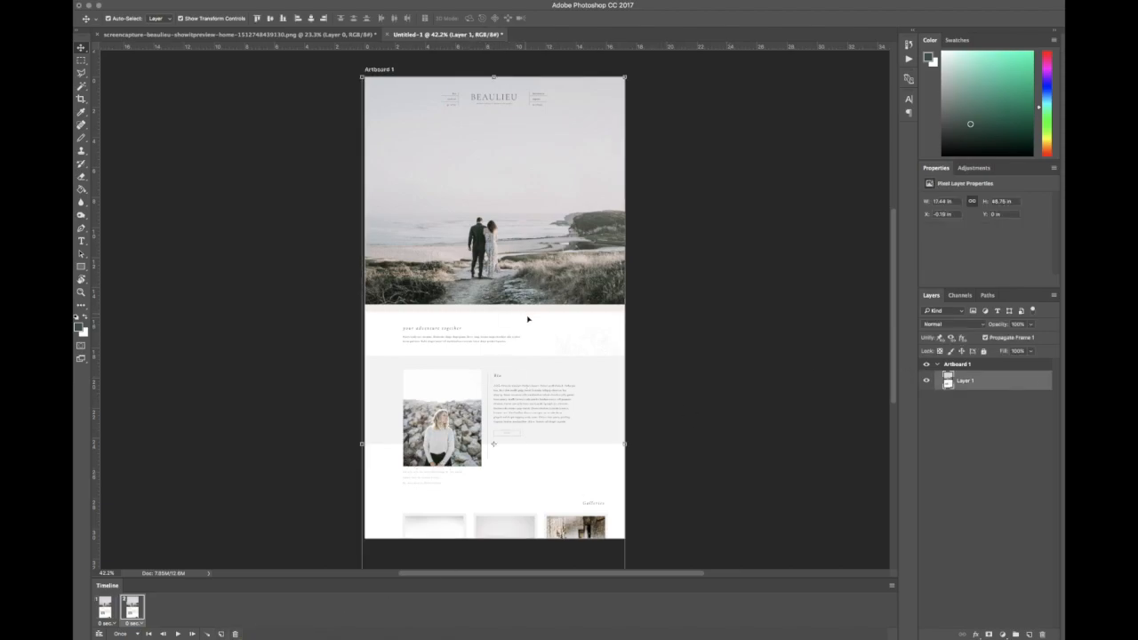
left_click_drag(550, 446, 549, 326)
left_click_drag(560, 471, 557, 437)
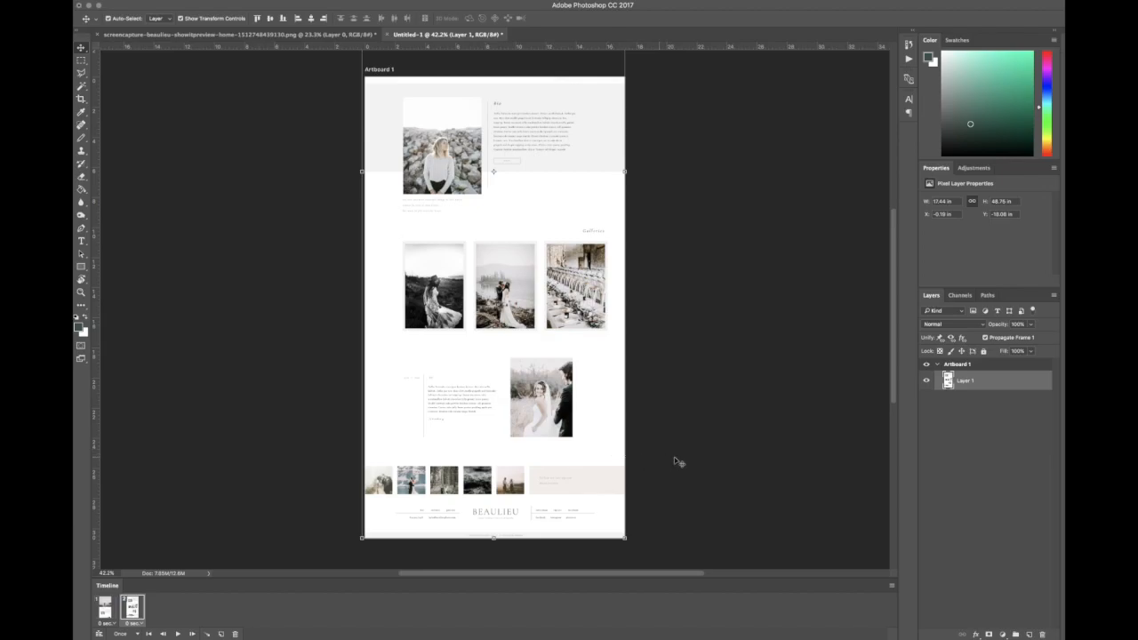
left_click(707, 462)
left_click_drag(592, 473, 591, 474)
left_click(666, 495)
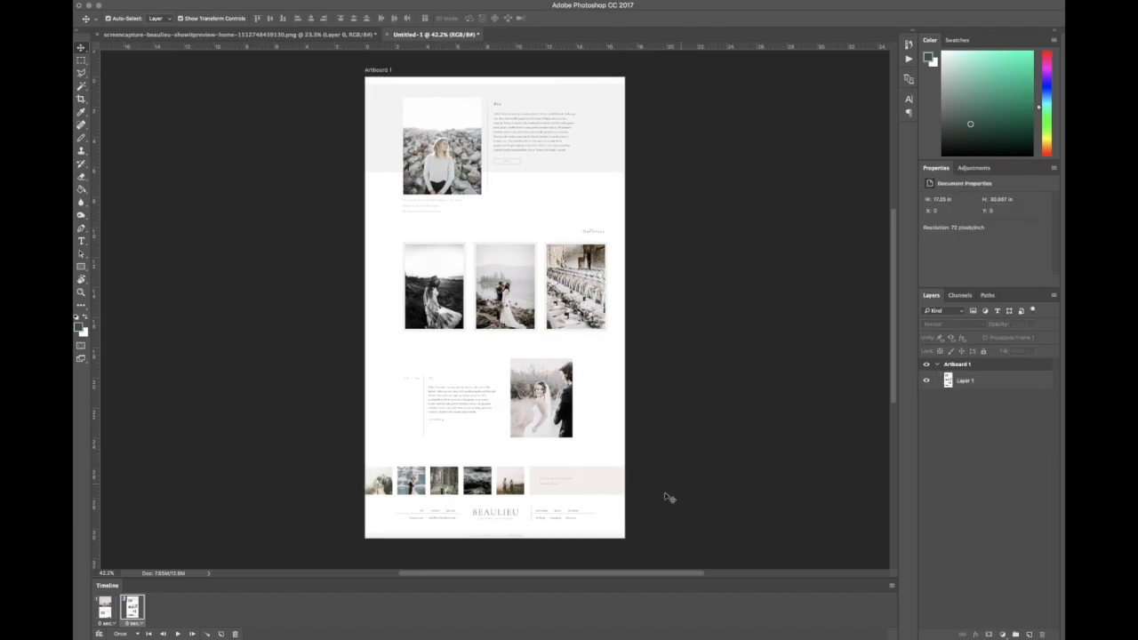
- Compare the two frames, tween them with 15 added frames for all layers and parameters, and play the animation
left_click(108, 610)
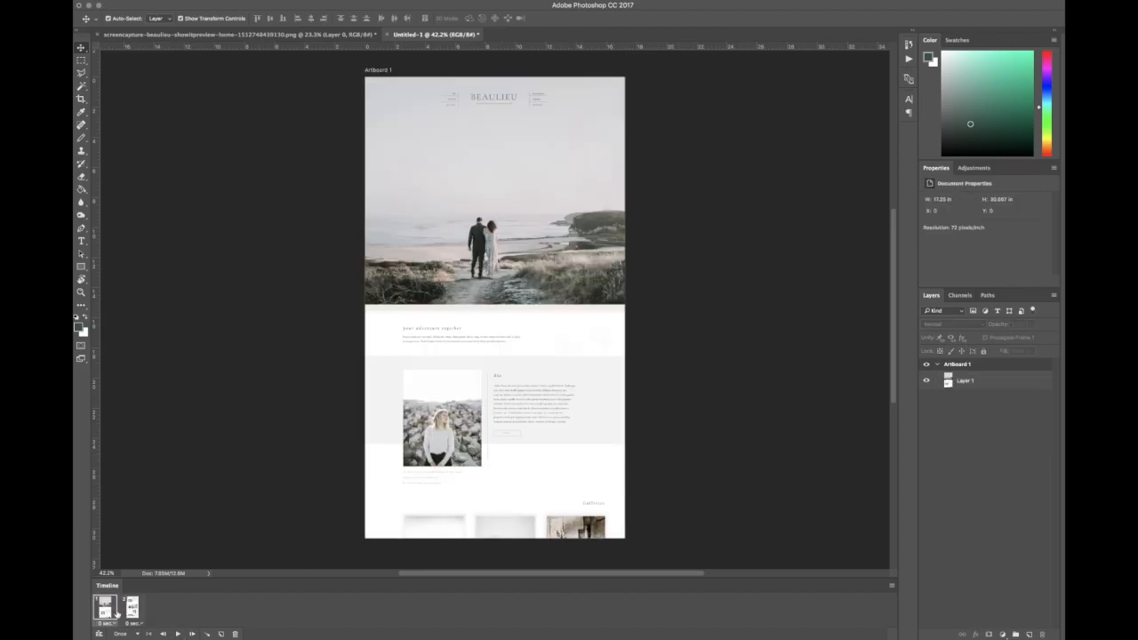
left_click(133, 613)
left_click(110, 614)
left_click(206, 635)
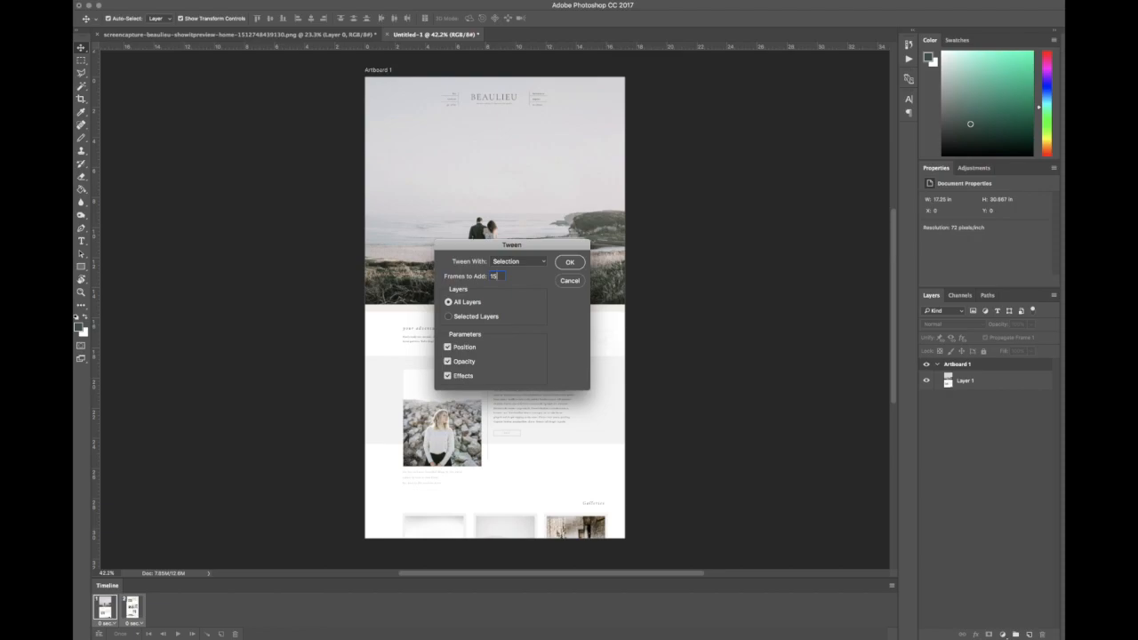
key("Return")
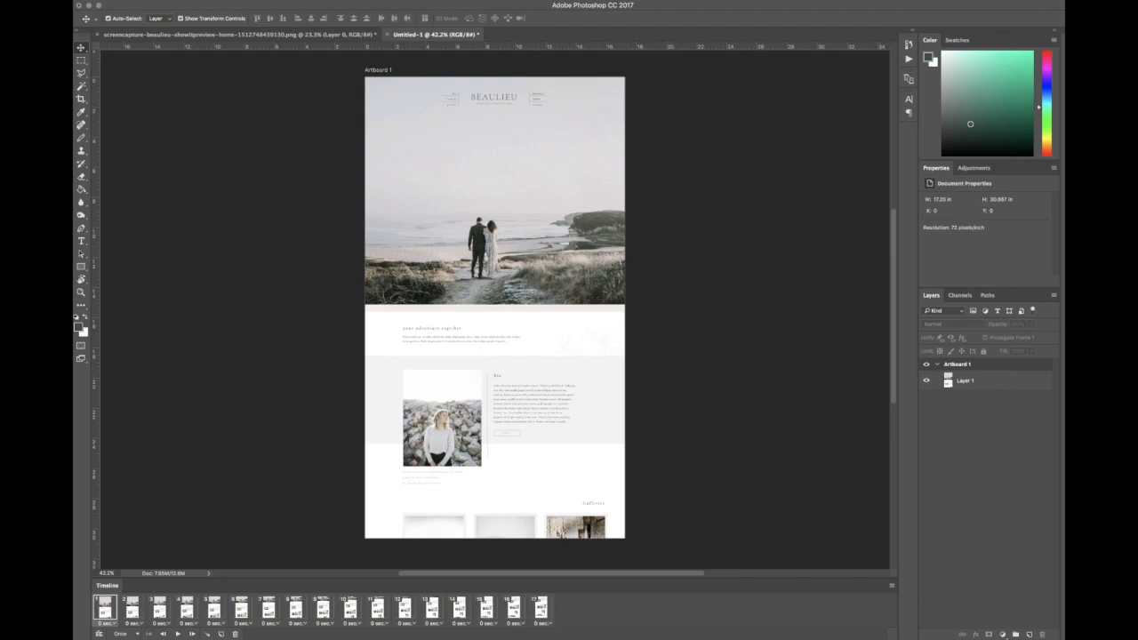
left_click(176, 634)
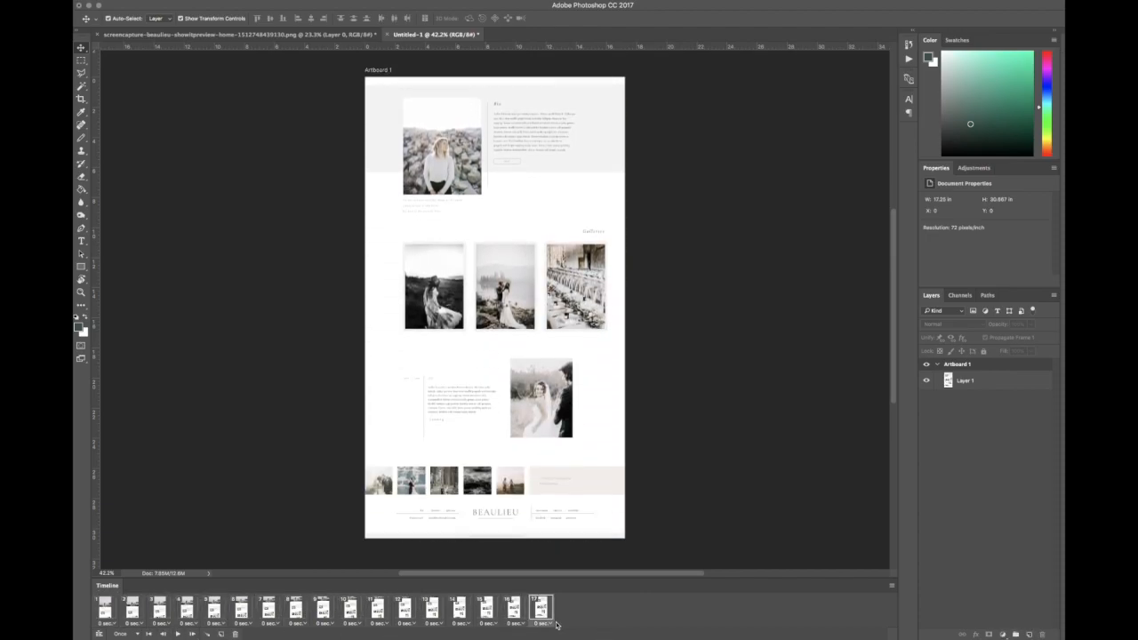
- Set the delay of all 17 frames to 0.1 seconds and play the animation from the first frame
left_click(106, 611, "shift")
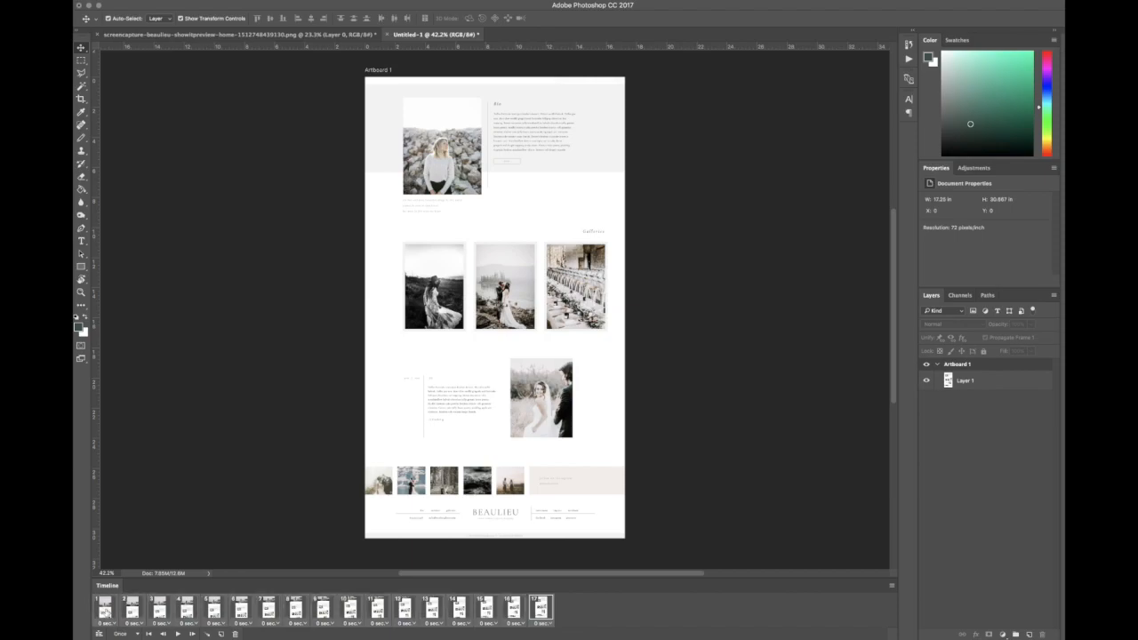
left_click(544, 625)
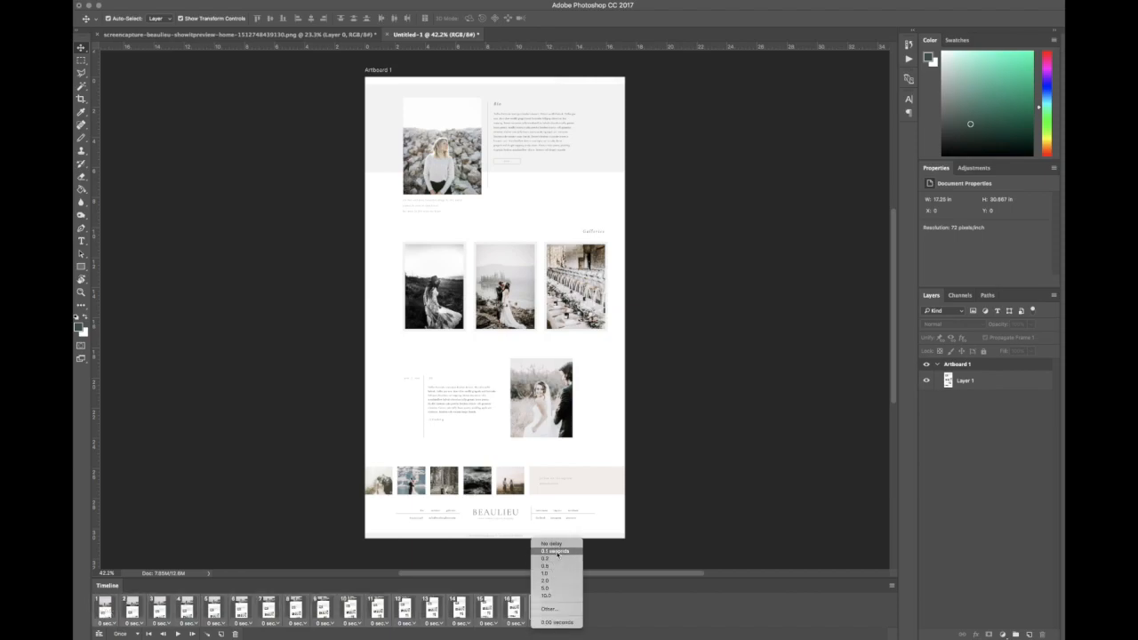
left_click(558, 552)
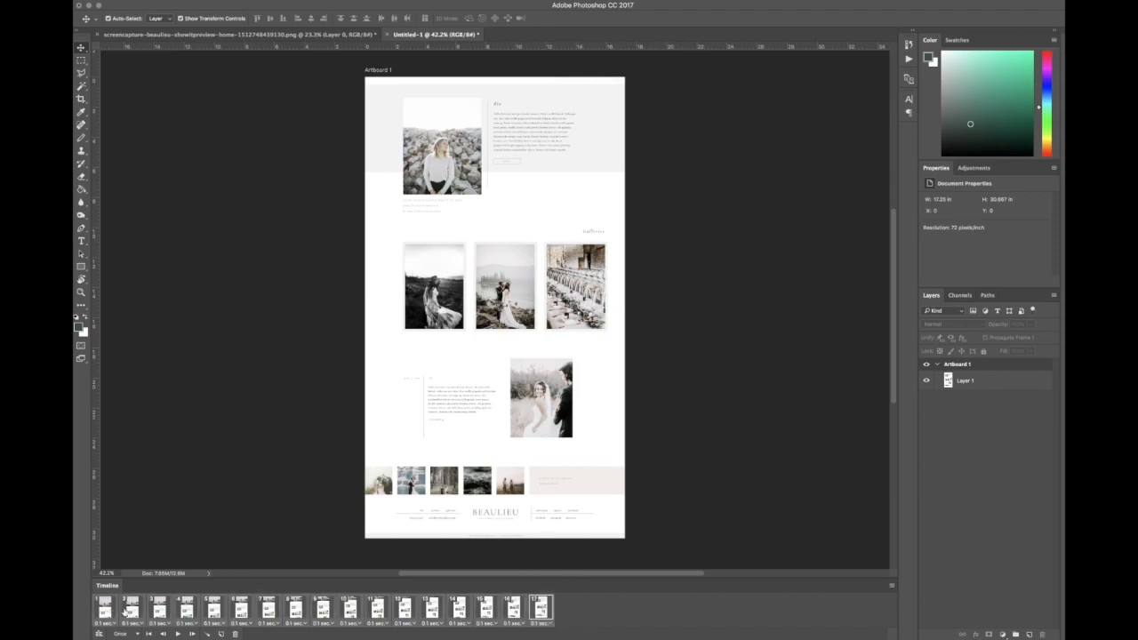
left_click(114, 612)
left_click(177, 634)
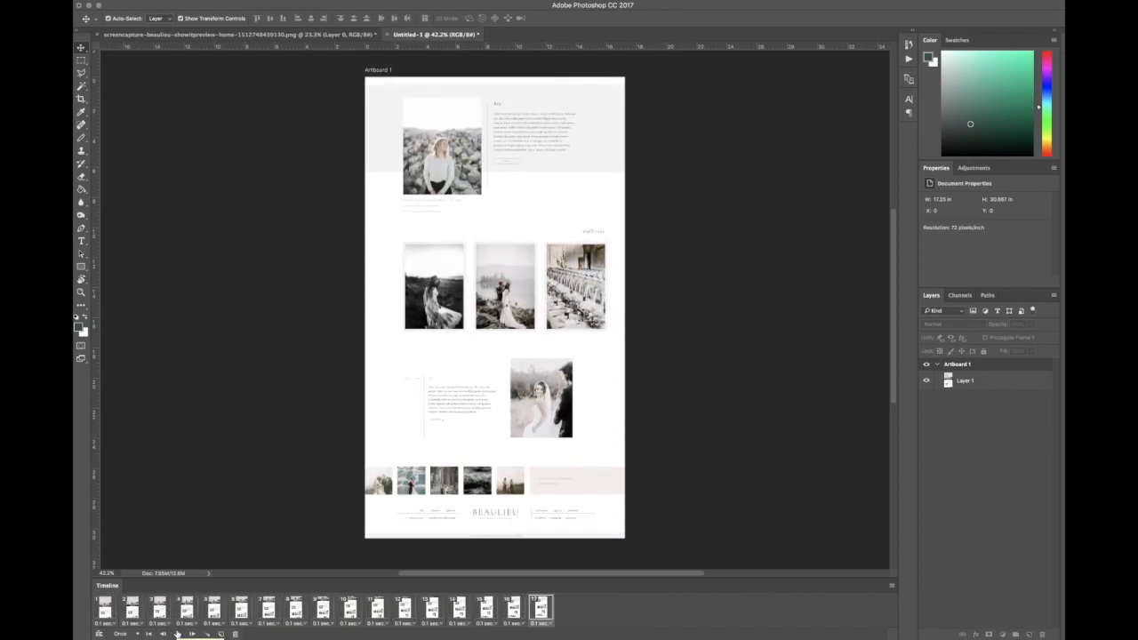
- Set the delay of all 17 frames to 0.2 seconds and play the animation again
left_click(104, 607, "shift")
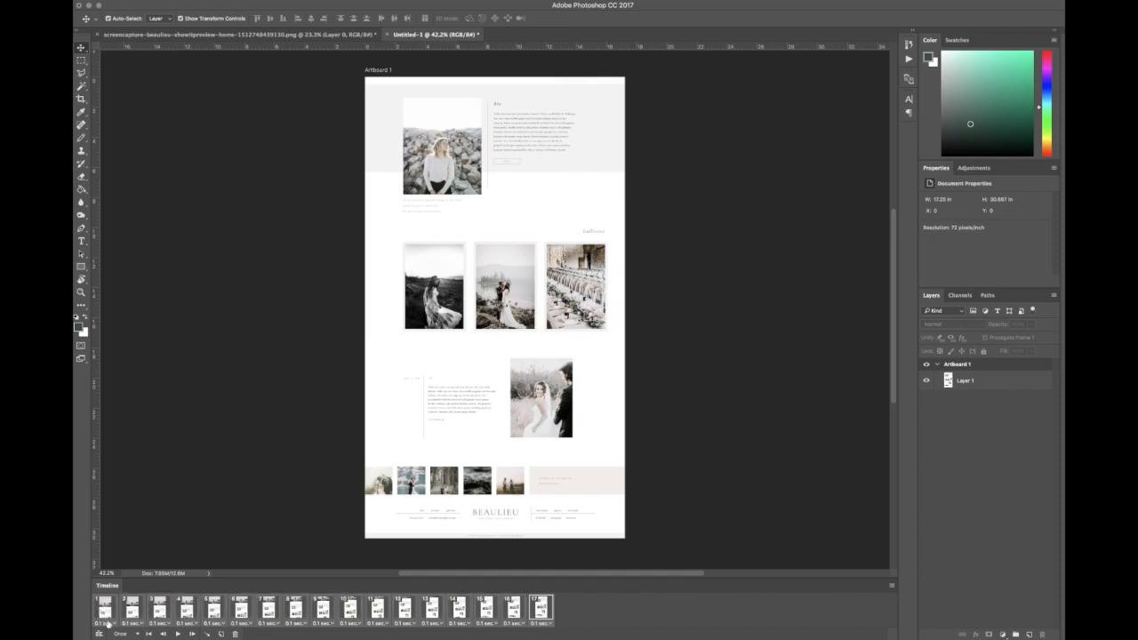
left_click(105, 623)
left_click(129, 558)
left_click(177, 633)
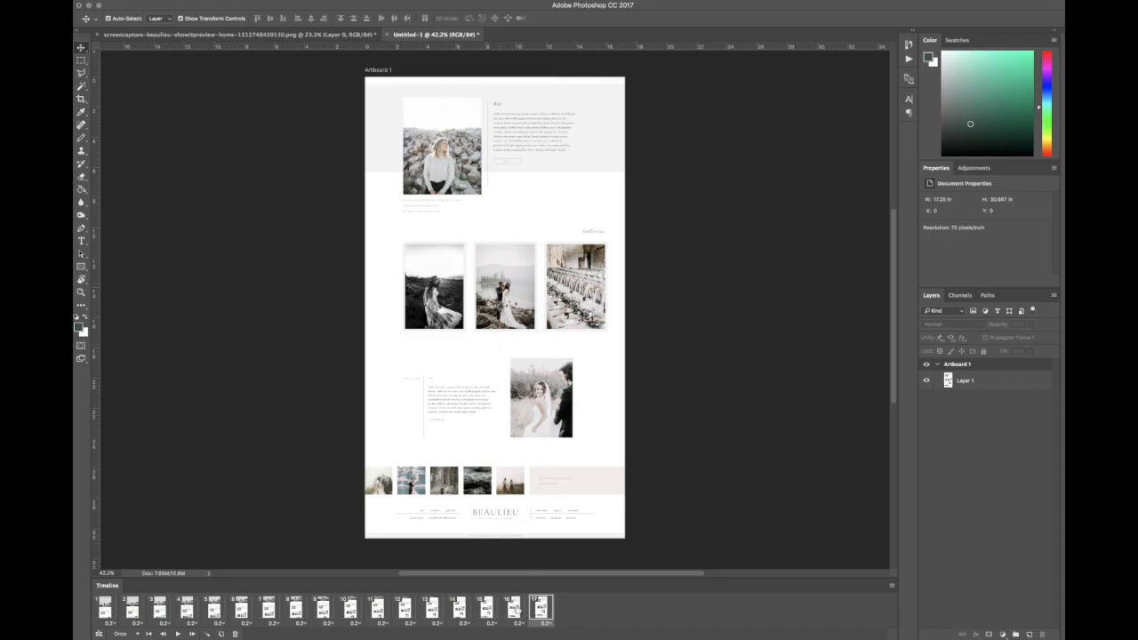
- Delete the tweened frames 2 to 16, keeping only the first and last frames
left_click(514, 609)
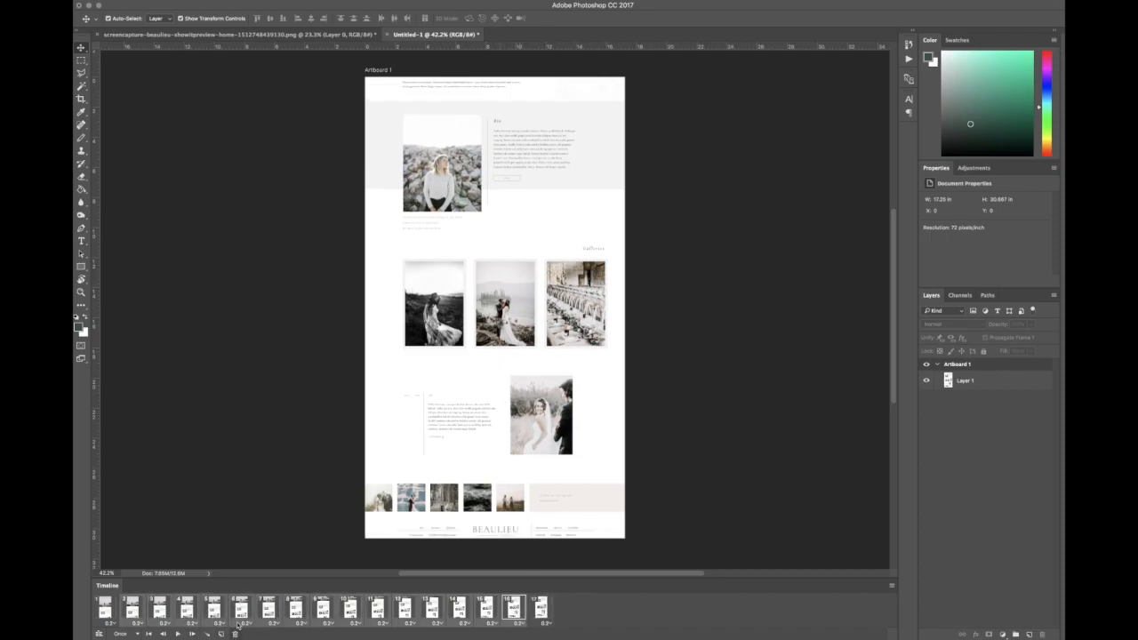
left_click(234, 634)
left_click(604, 198)
- Tween the two remaining frames with 25 added frames for all layers, position, opacity and effects, and preview the playback
left_click(104, 608)
left_click(132, 608)
left_click(106, 622)
left_click(198, 611)
left_click(132, 608, "shift")
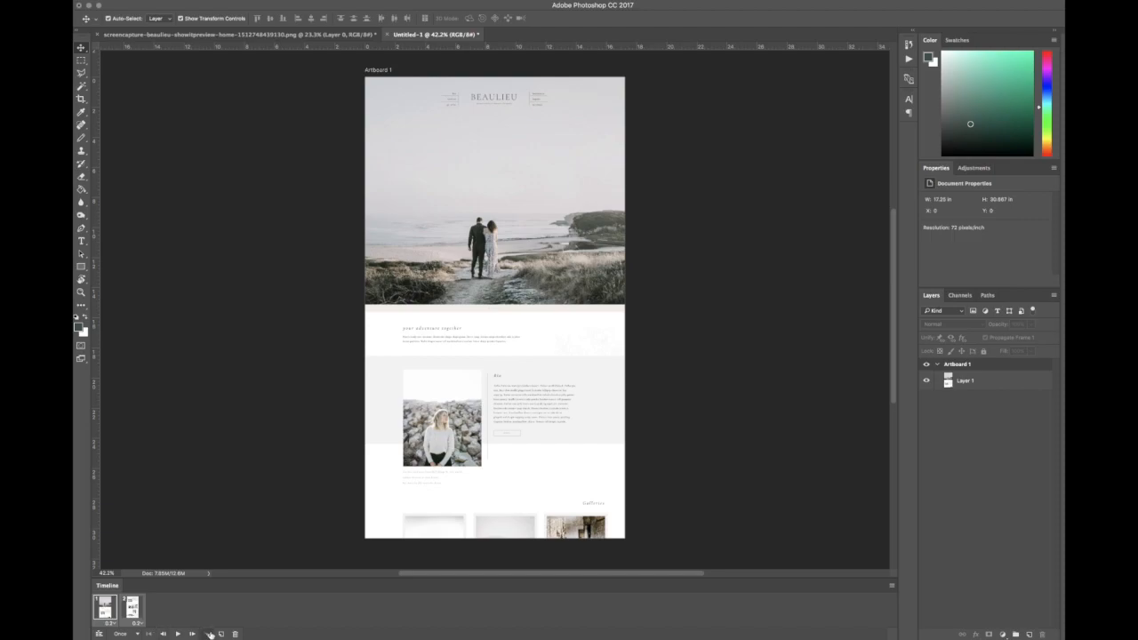
left_click(208, 634)
type("25")
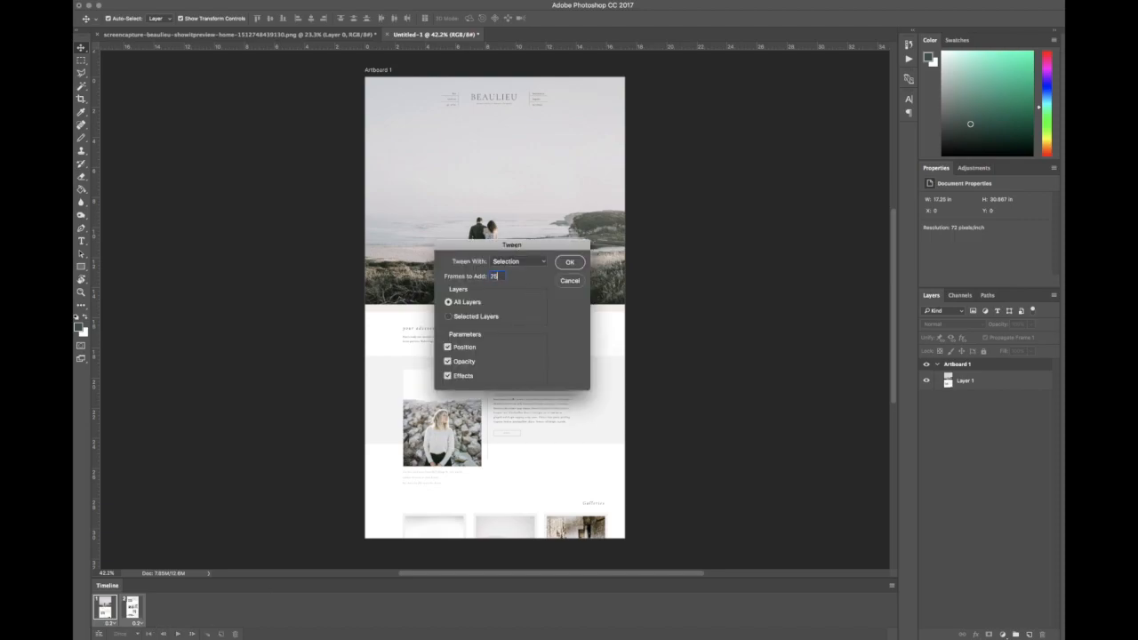
key("Return")
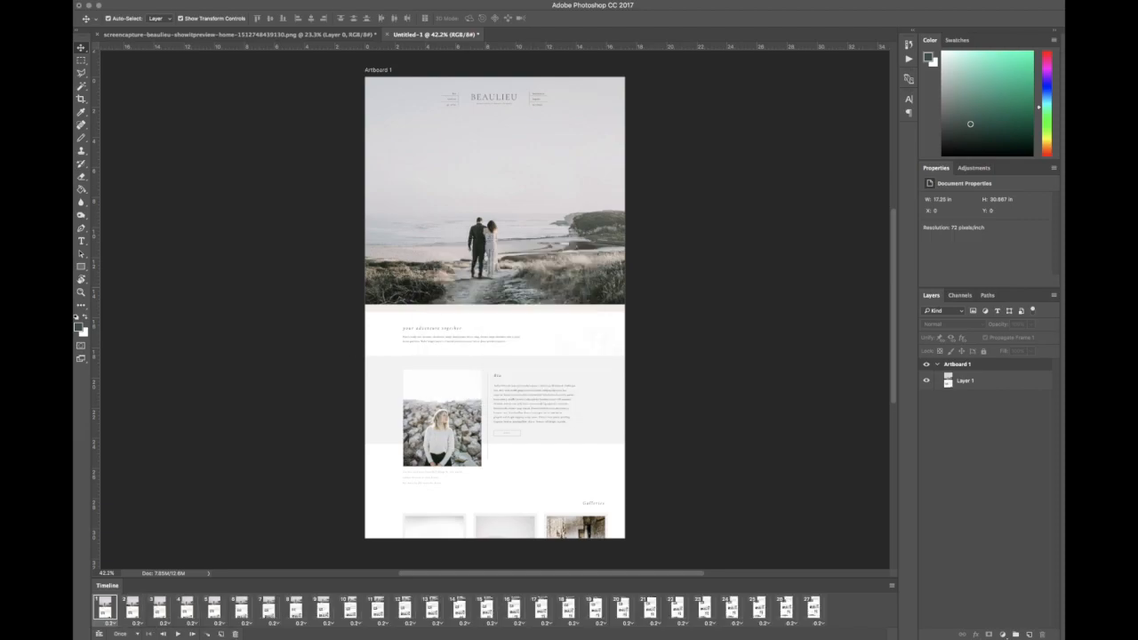
left_click(177, 634)
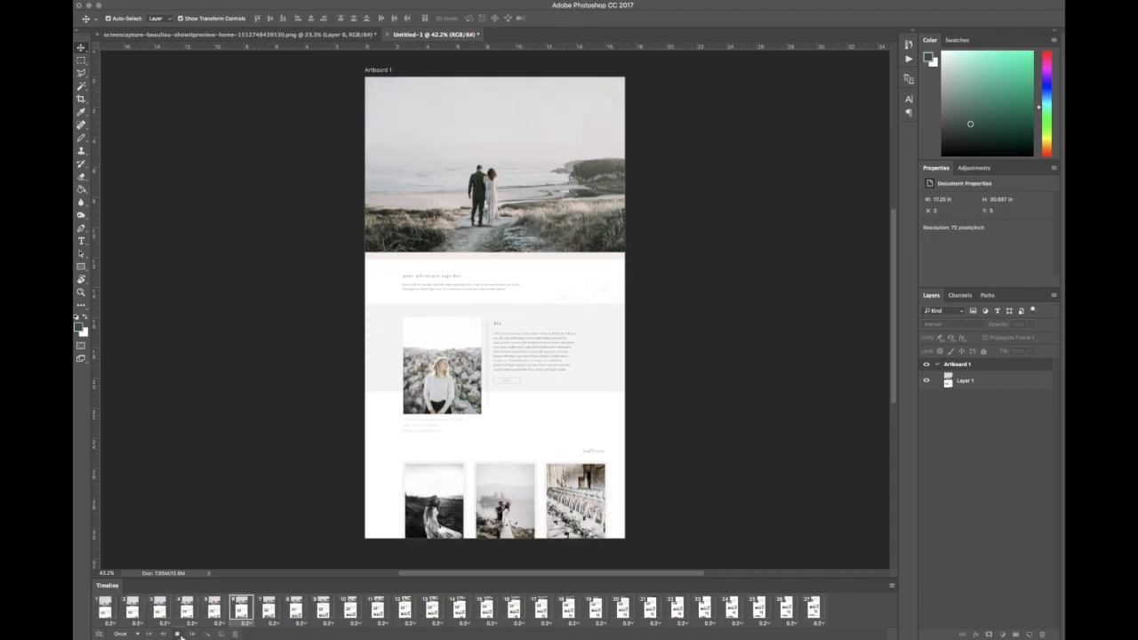
left_click(178, 634)
- Set the delay of all 27 frames to 0.1 seconds
left_click(815, 624)
left_click(118, 615)
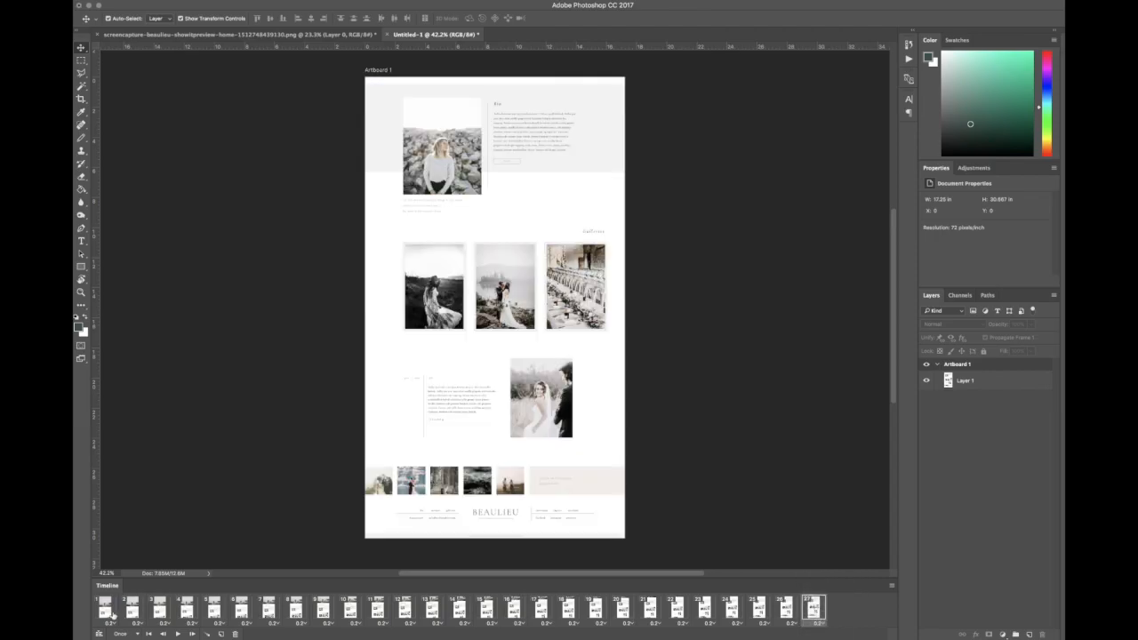
left_click(107, 613)
left_click(820, 613, "shift")
left_click(821, 624)
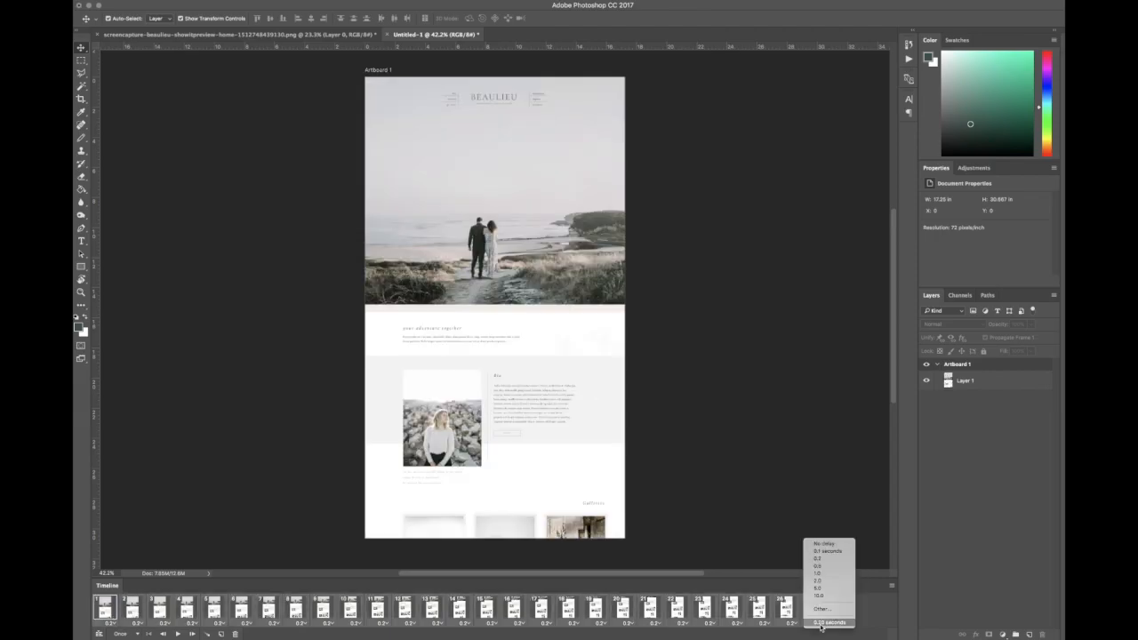
left_click(827, 550)
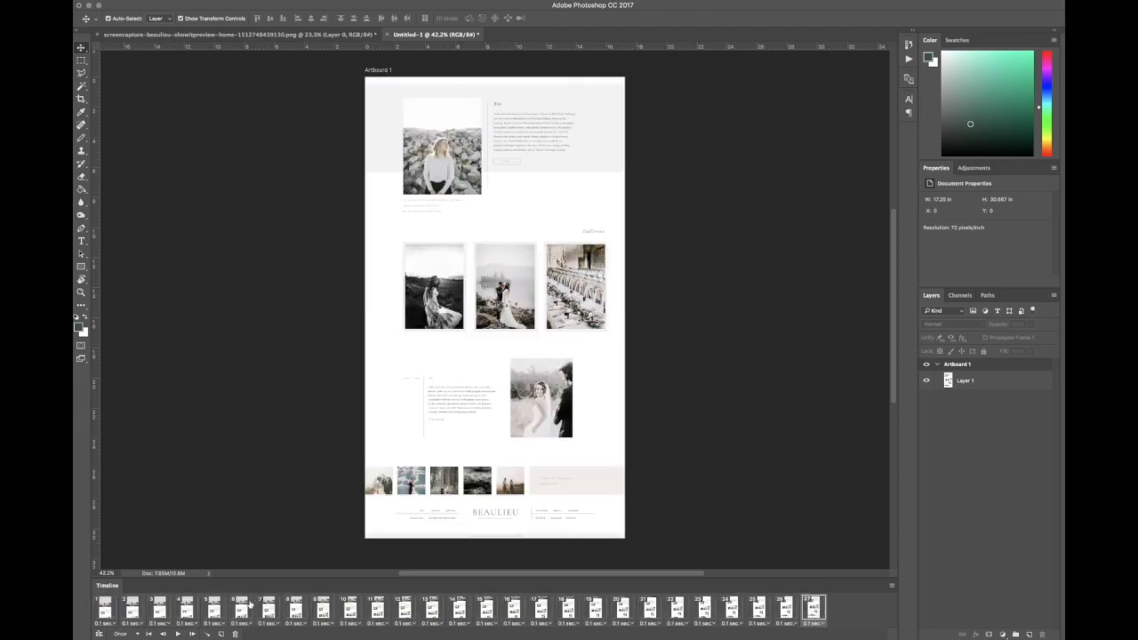
- Play the animation from the first frame, set its looping to Forever and replay it
left_click(106, 608)
left_click(178, 634)
left_click(123, 634)
left_click(124, 639)
left_click(177, 634)
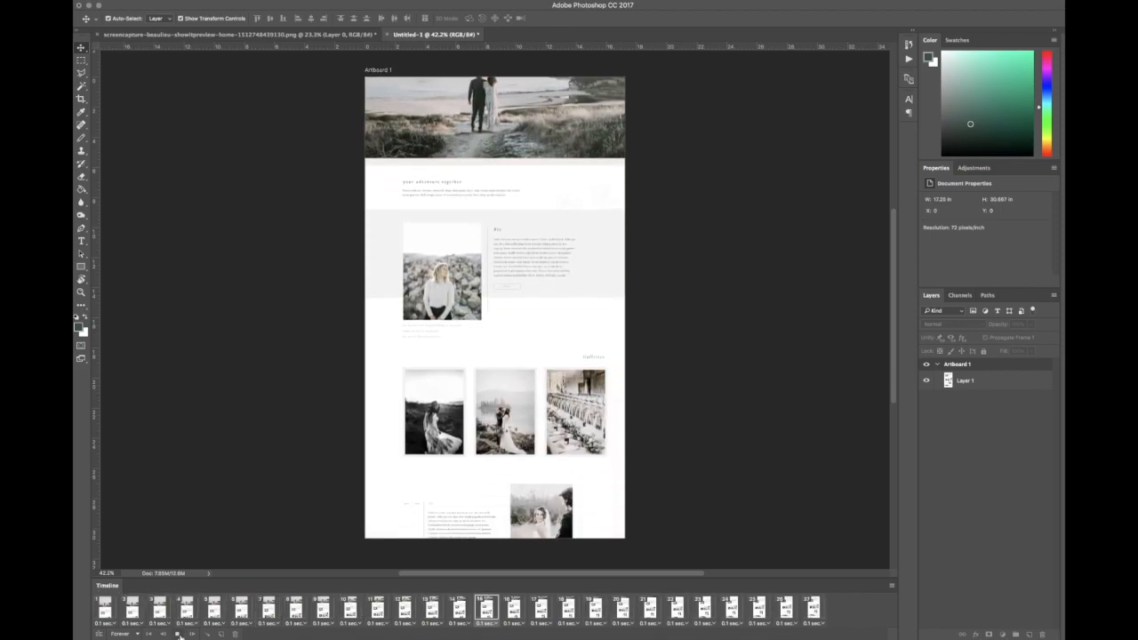
- Set the delay of the last and first frames to 0.5 seconds, preview the looping animation and return to frame 1
left_click(812, 625)
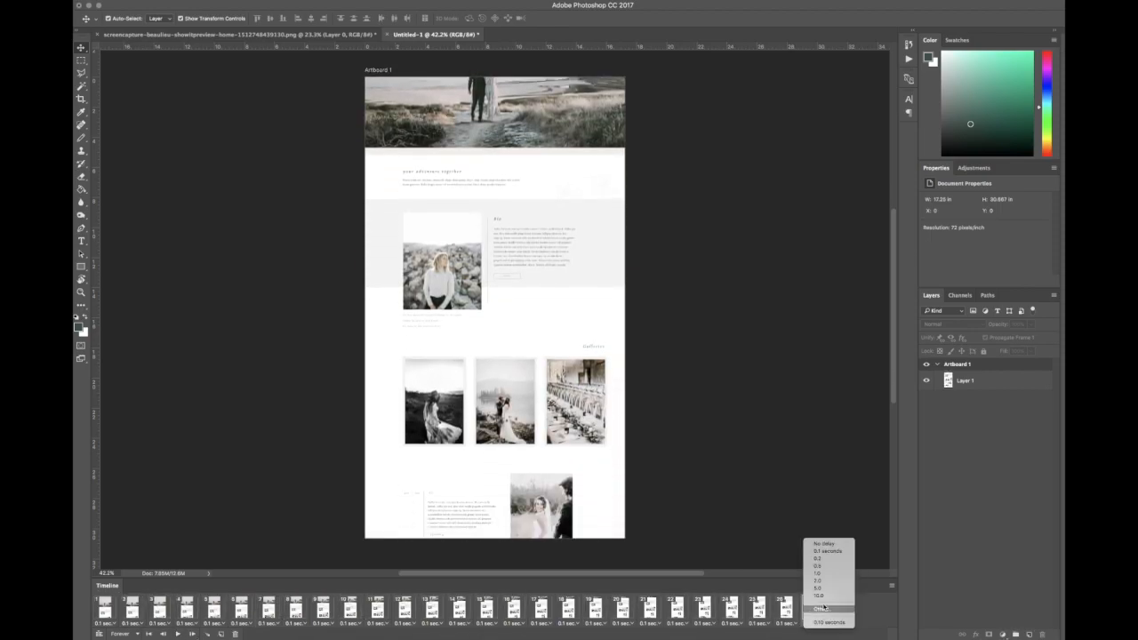
left_click(831, 570)
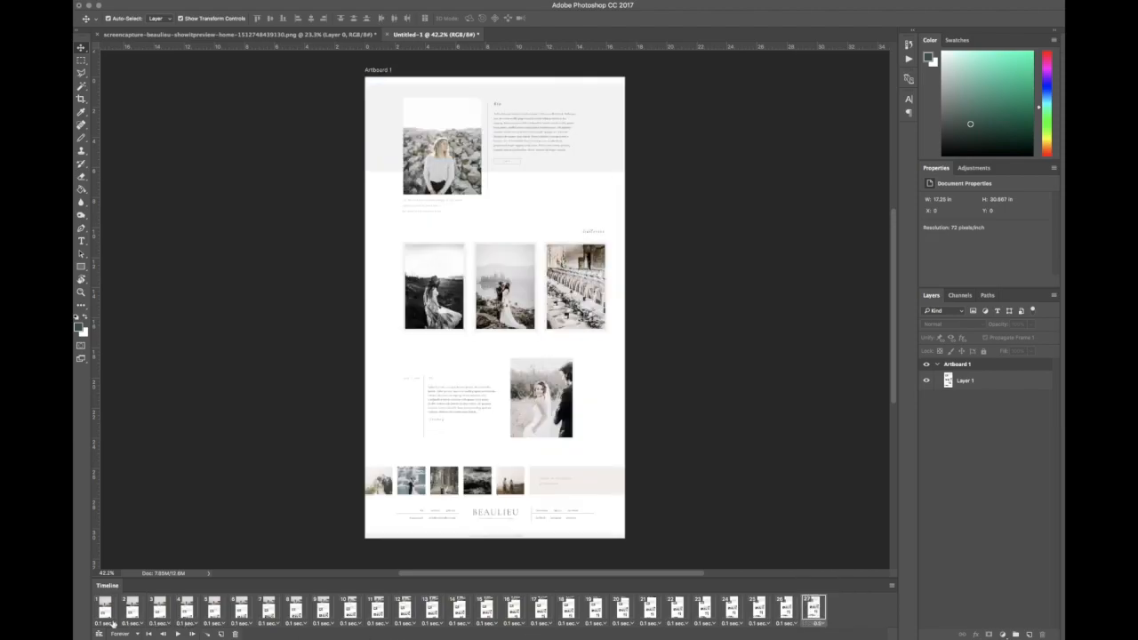
left_click(107, 624)
left_click(111, 566)
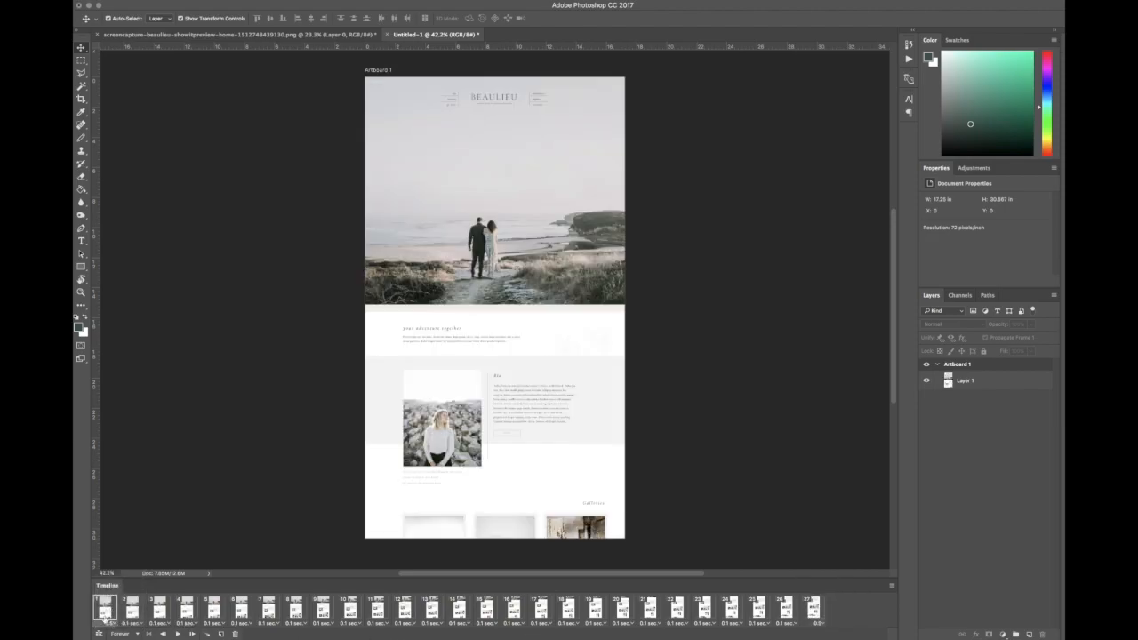
left_click(180, 634)
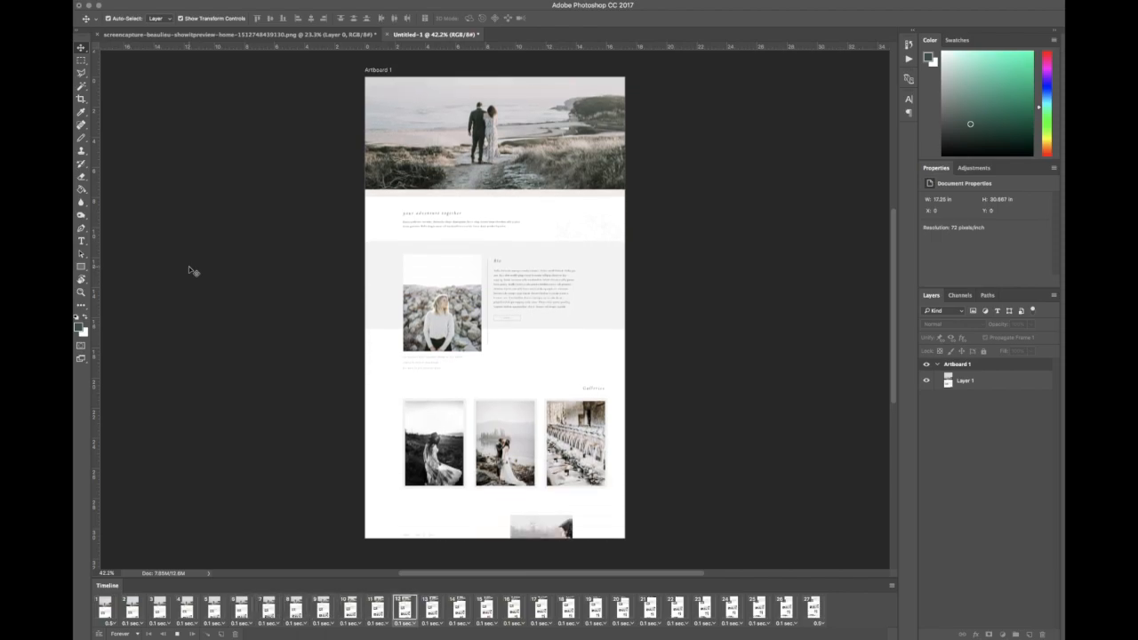
left_click(177, 634)
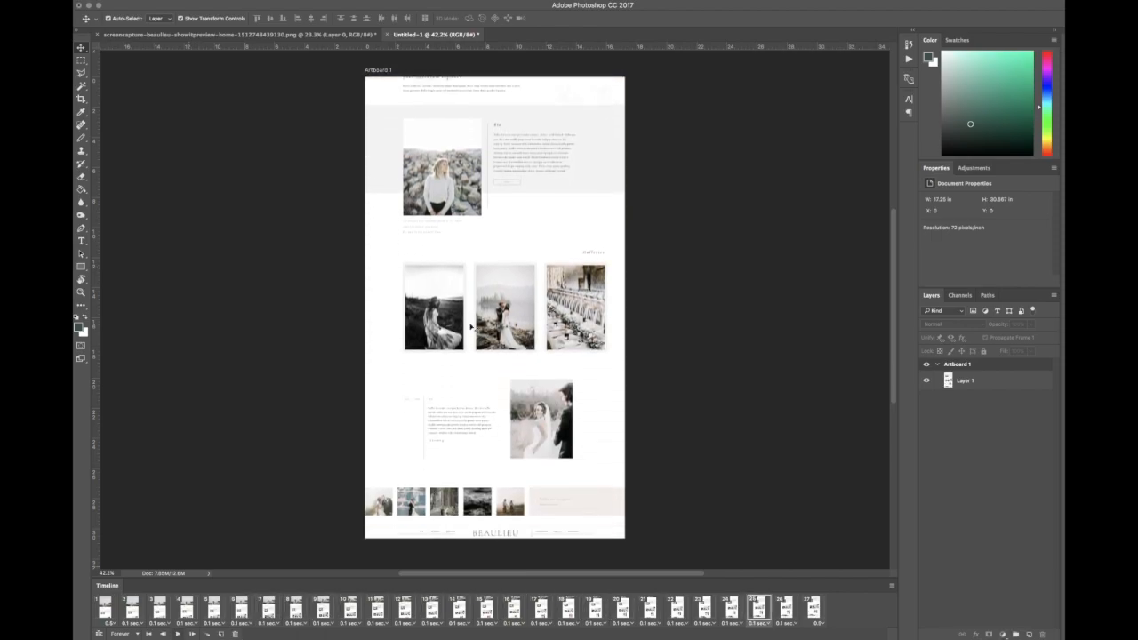
left_click(105, 608)
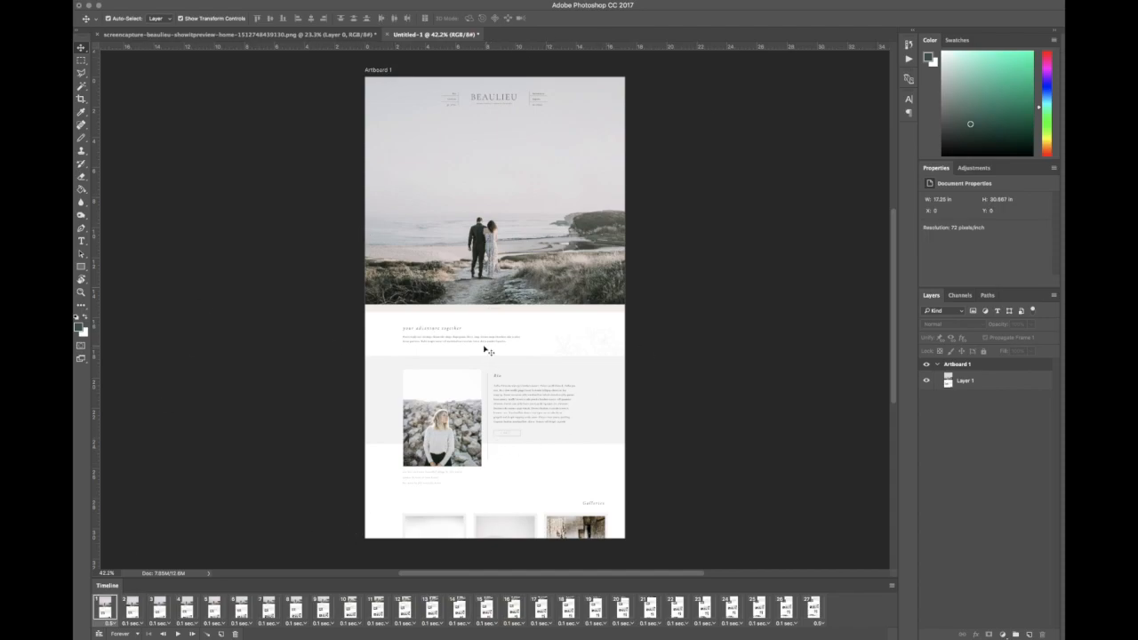
- Render all frames as an H.264 video named beaulieutemplate at document size and medium quality
left_click(75, 2)
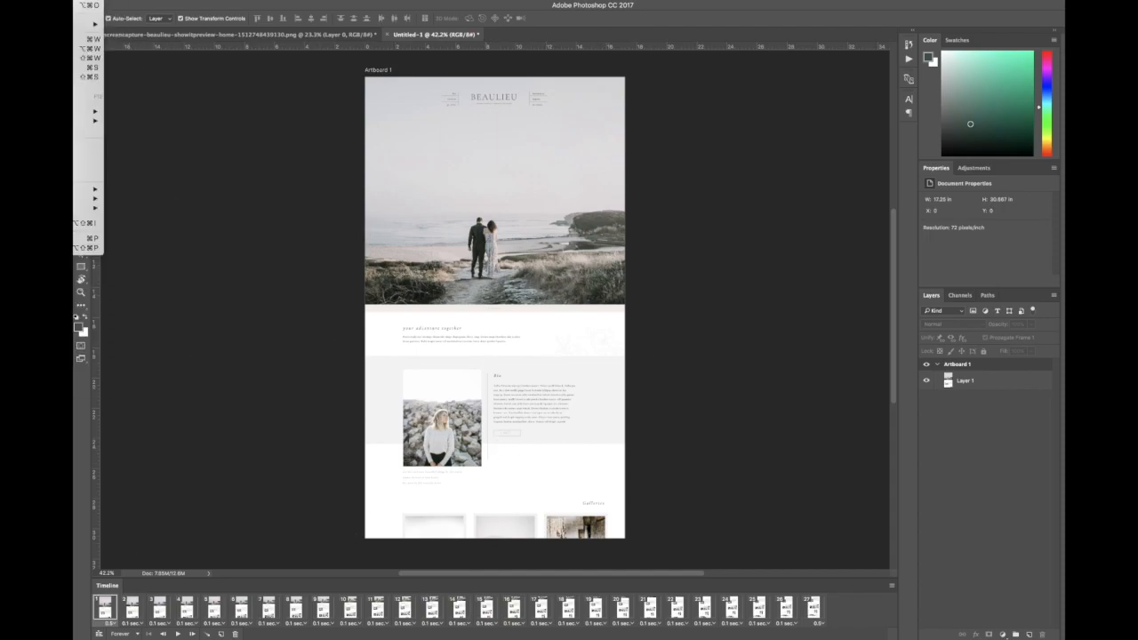
mouse_move(94, 112)
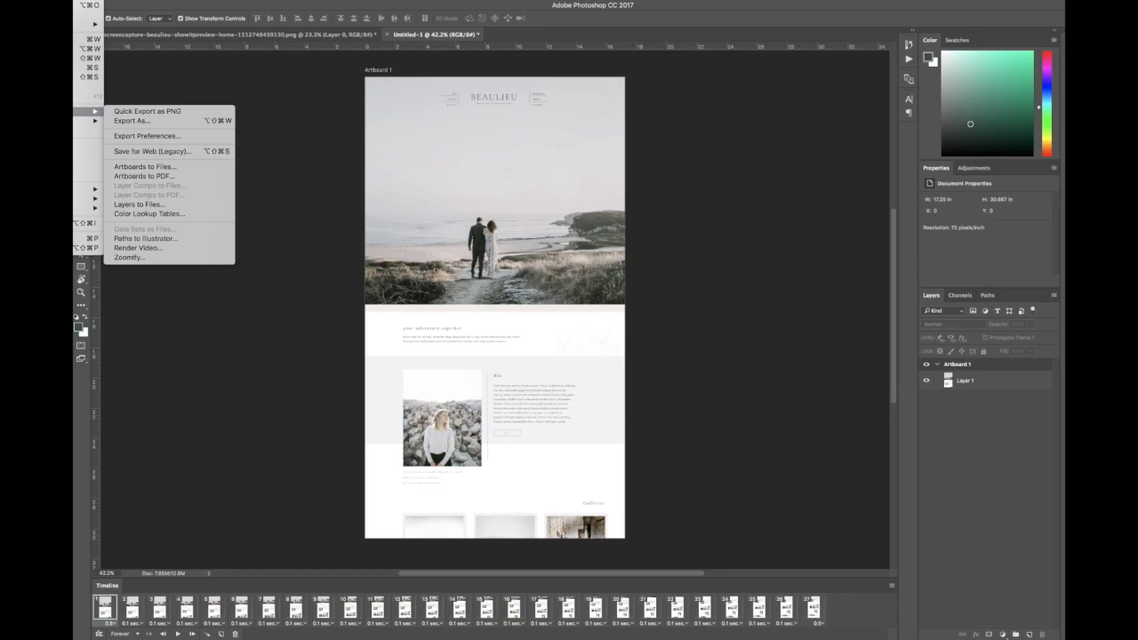
left_click(158, 249)
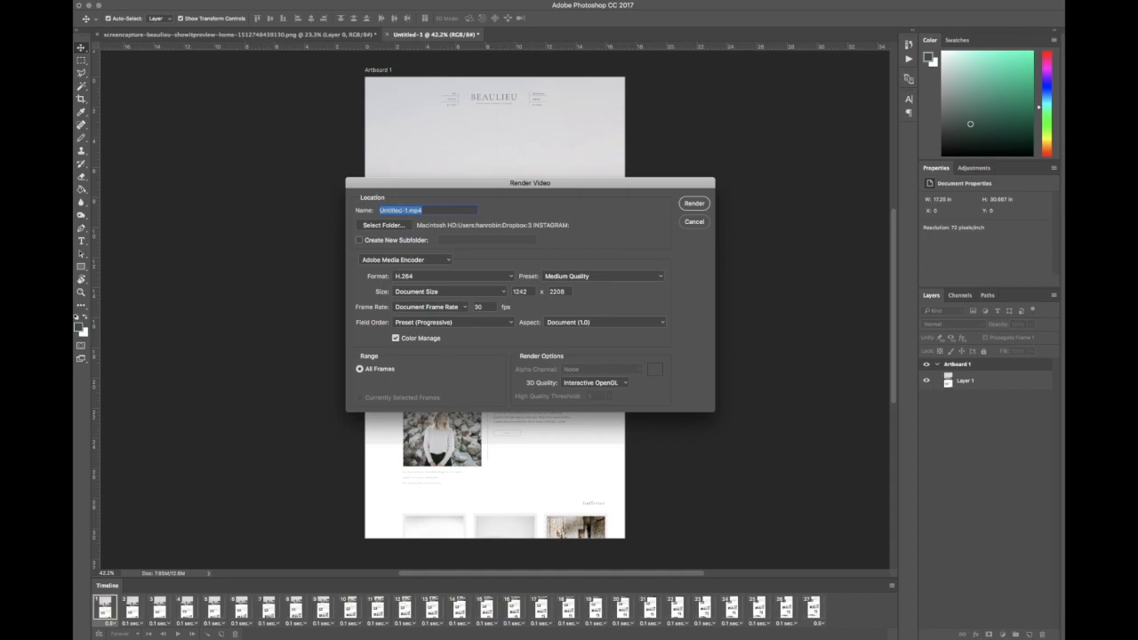
left_click_drag(408, 211, 383, 211)
key("BackSpace")
type("beaulieutemplate")
left_click(694, 204)
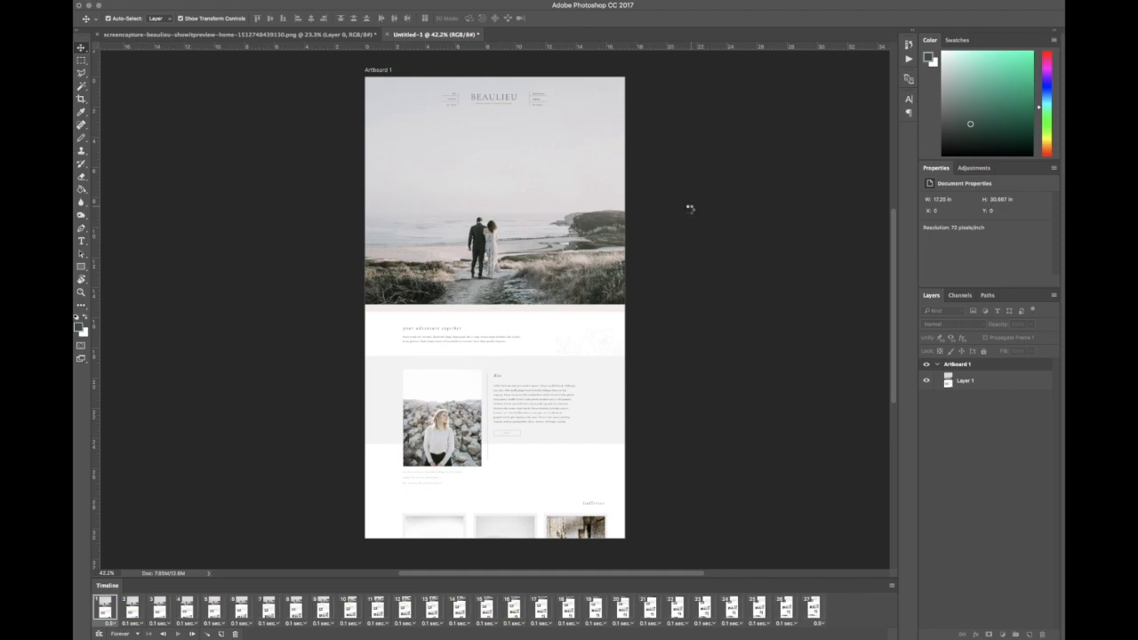